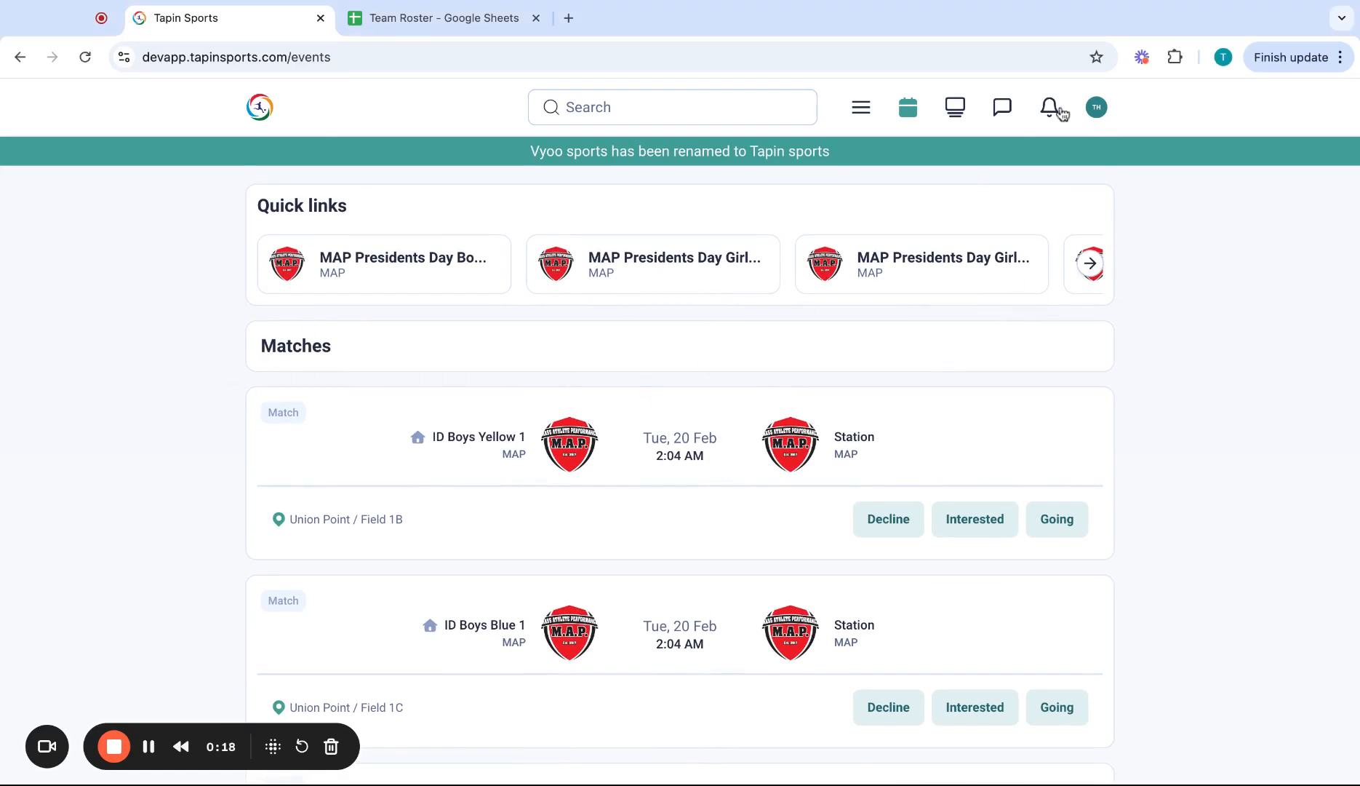
- Open the Barcelona FC club from the list of my organizations
left_click(861, 108)
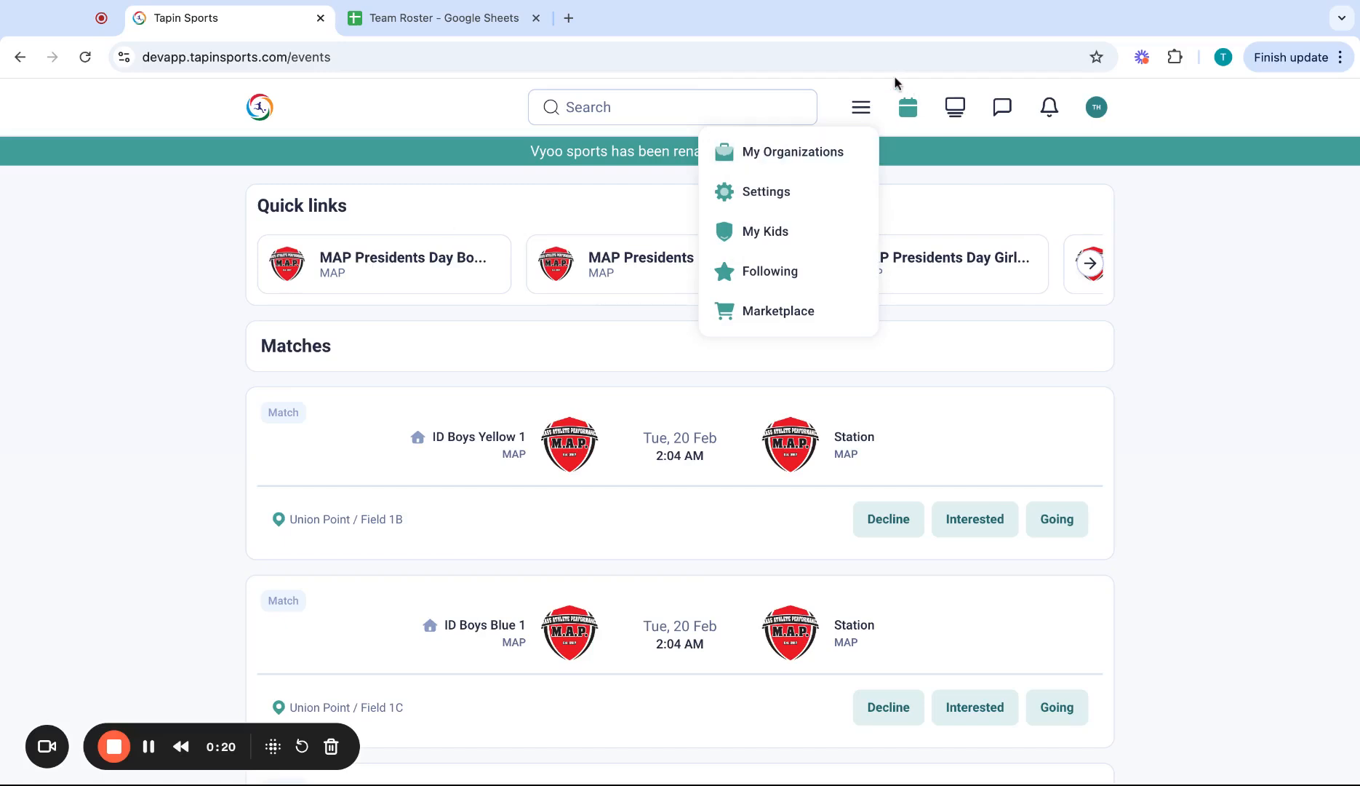
left_click(777, 164)
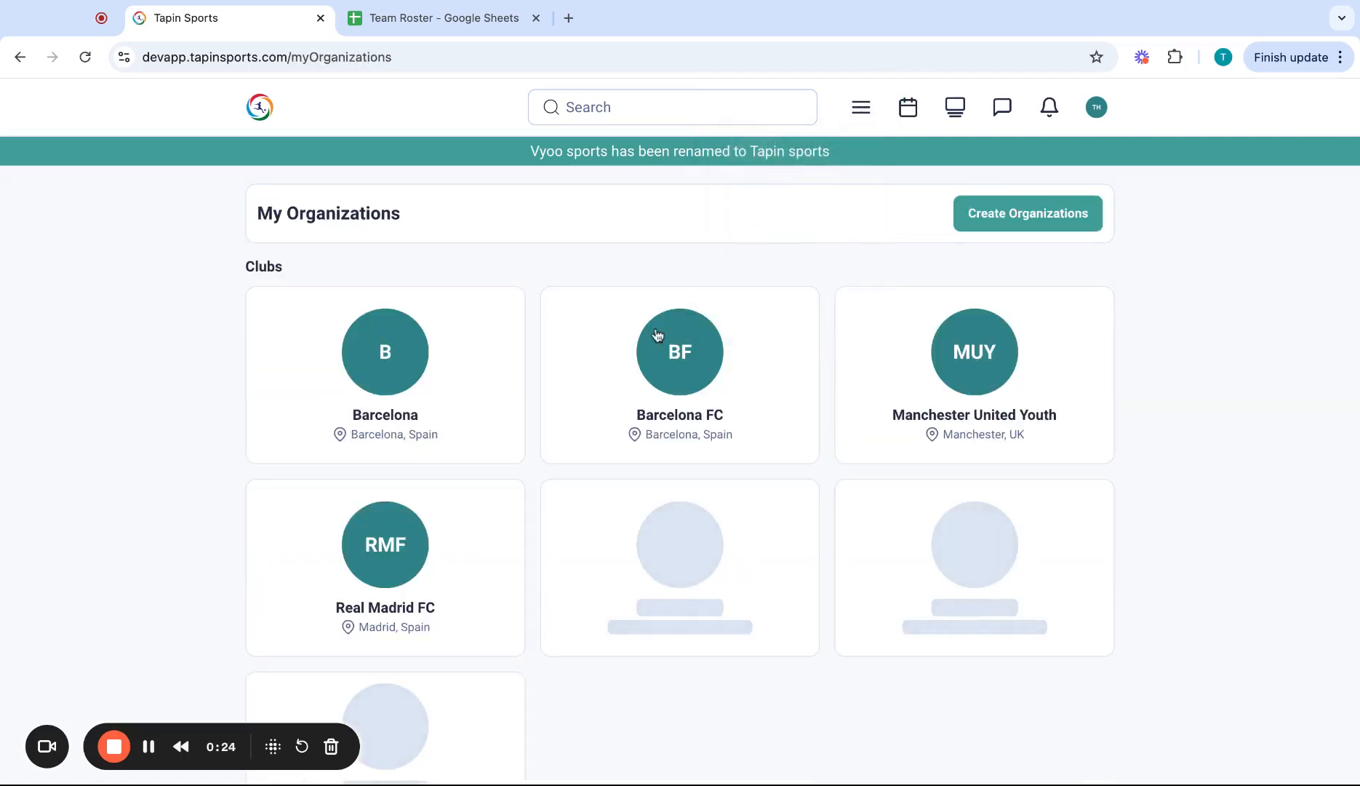
scroll(239, 378, "down", 3)
scroll(239, 377, "up", 3)
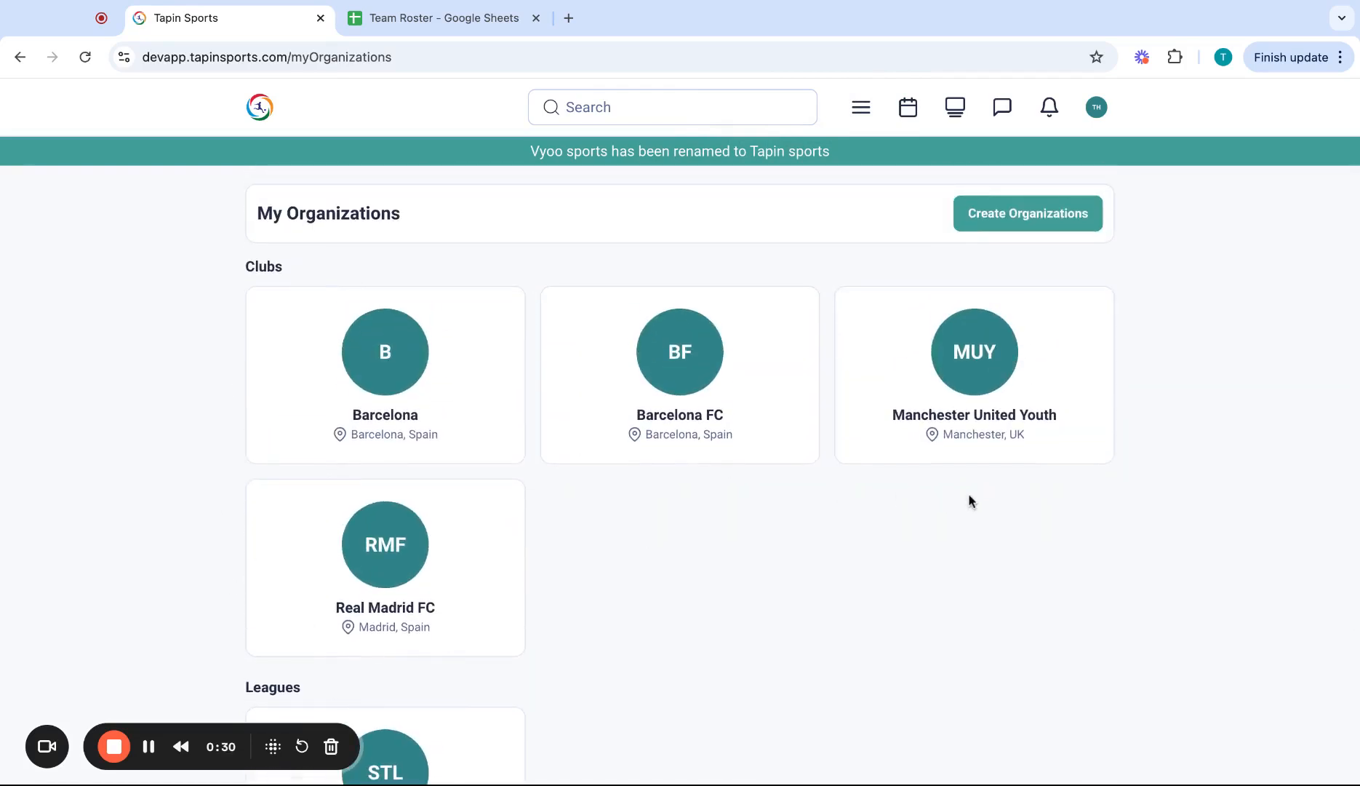
left_click(680, 411)
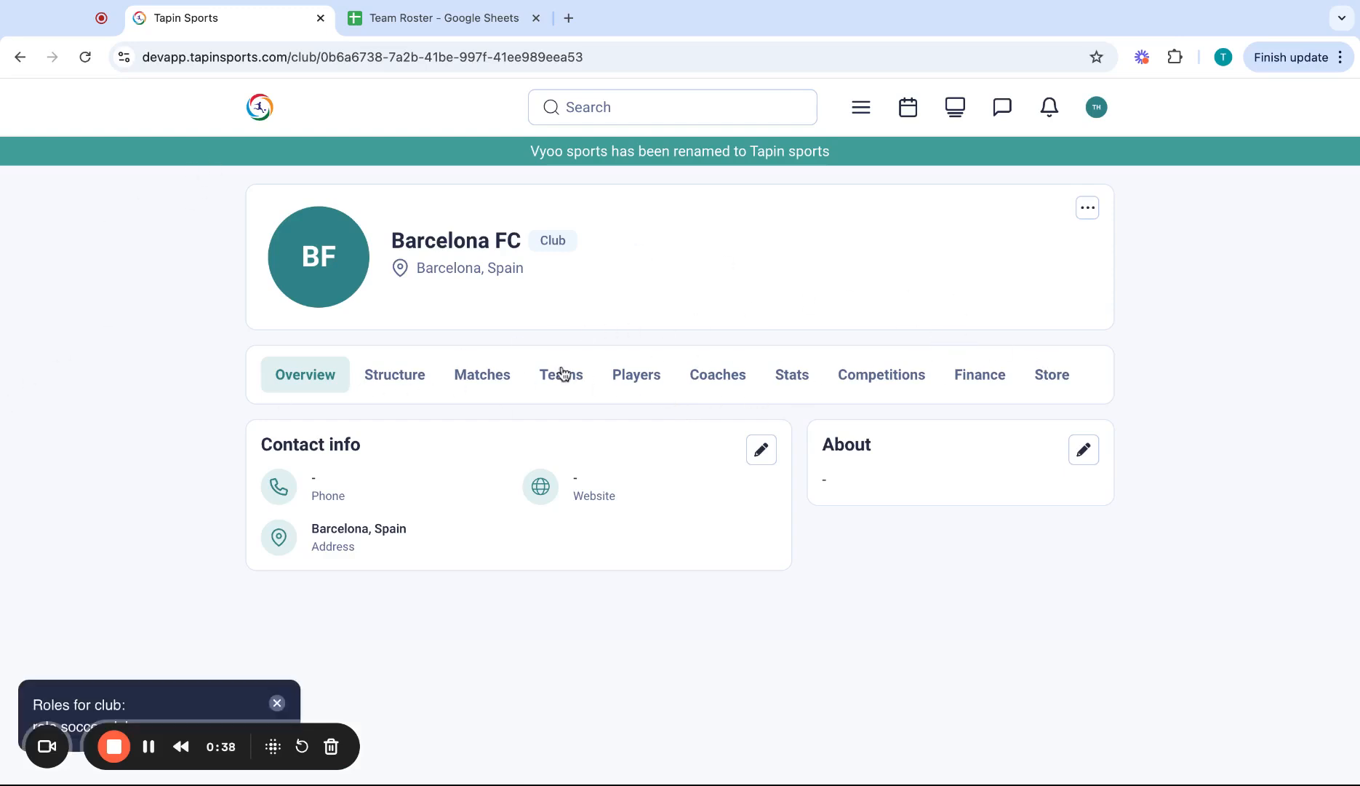
- Open the club's team Barcelona best U15 and show its players
left_click(562, 374)
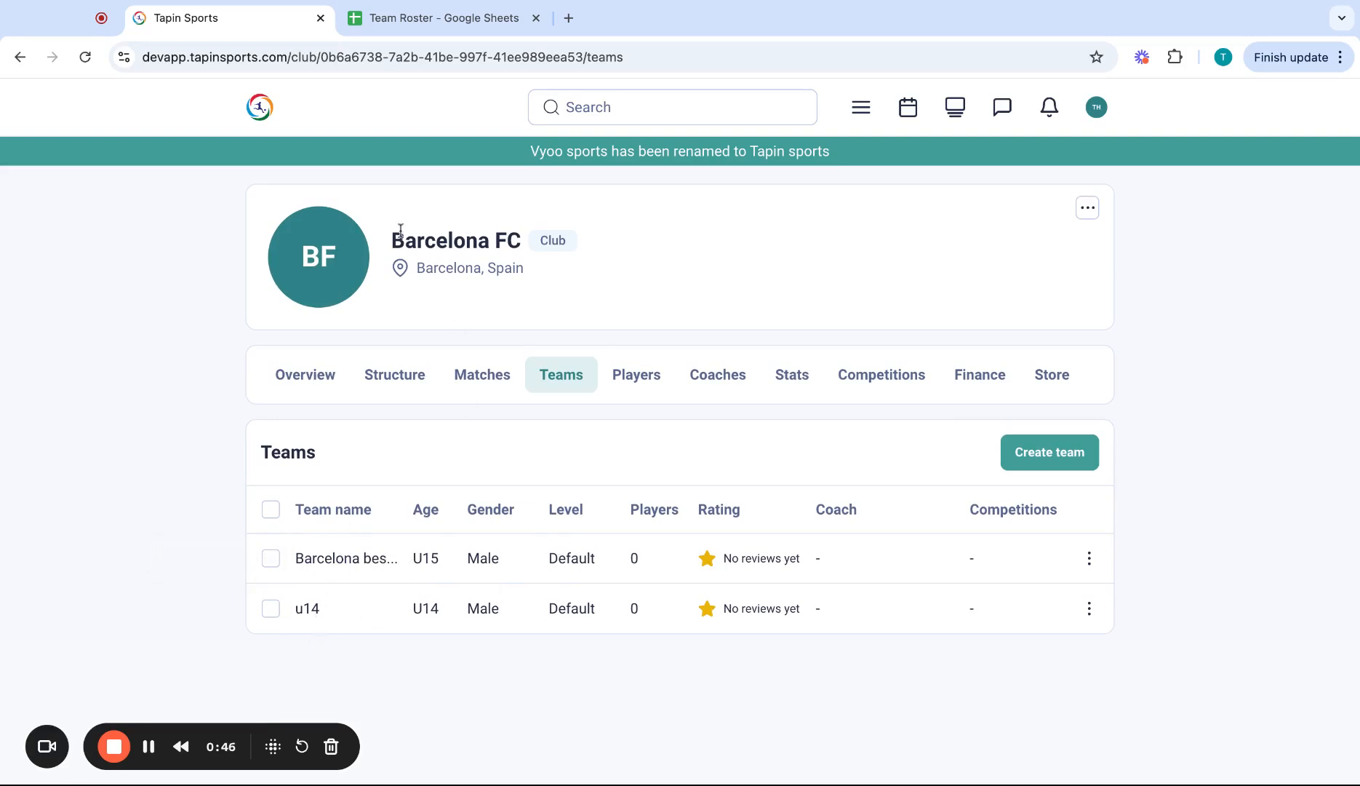
left_click(368, 558)
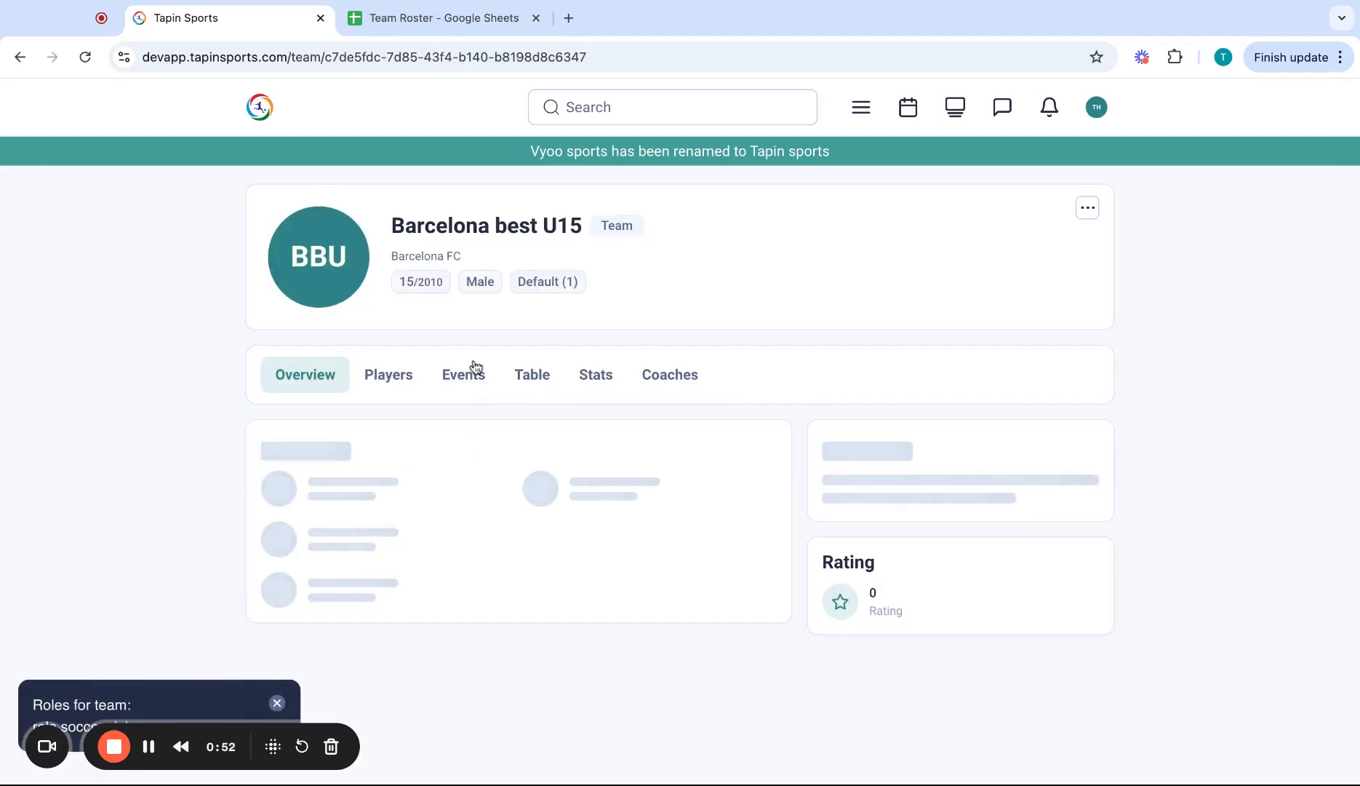
left_click(388, 378)
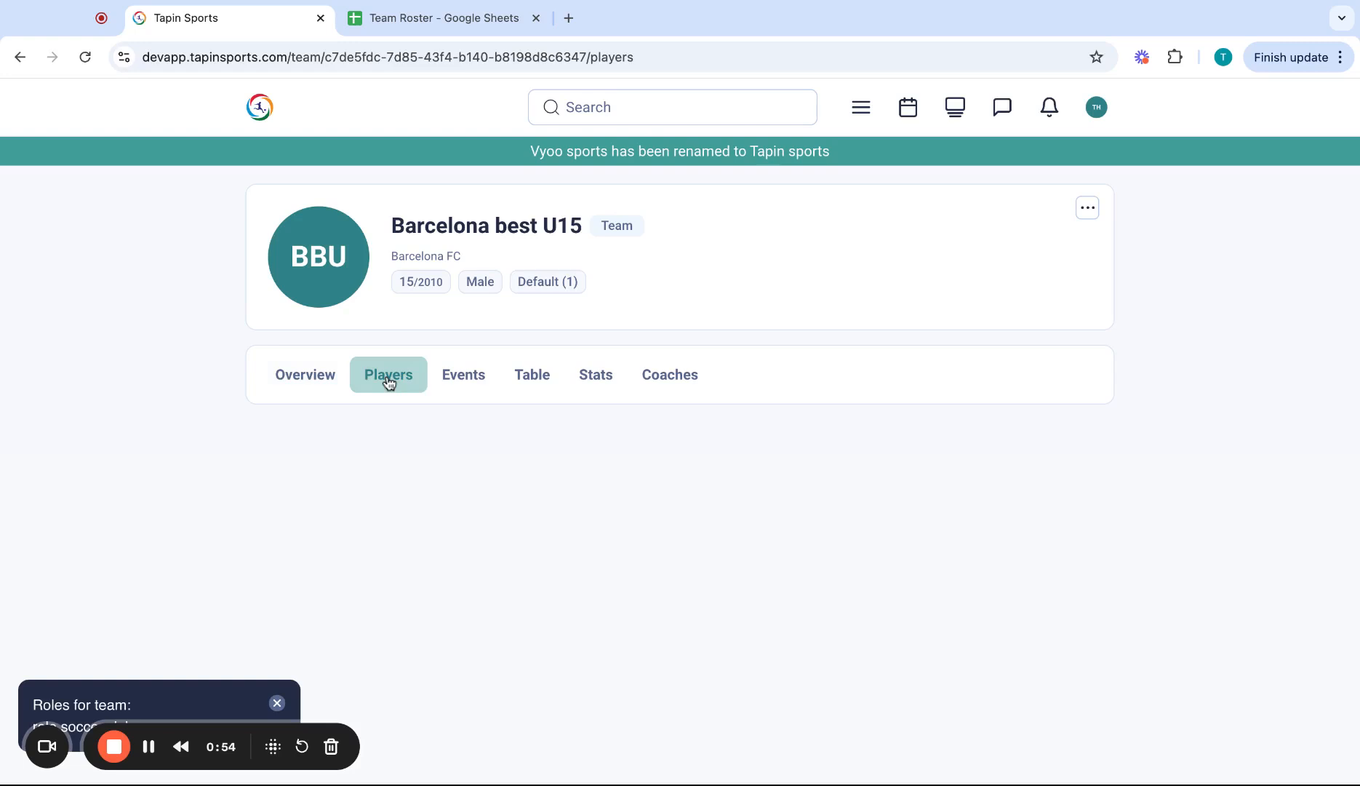
scroll(859, 561, "down", 2)
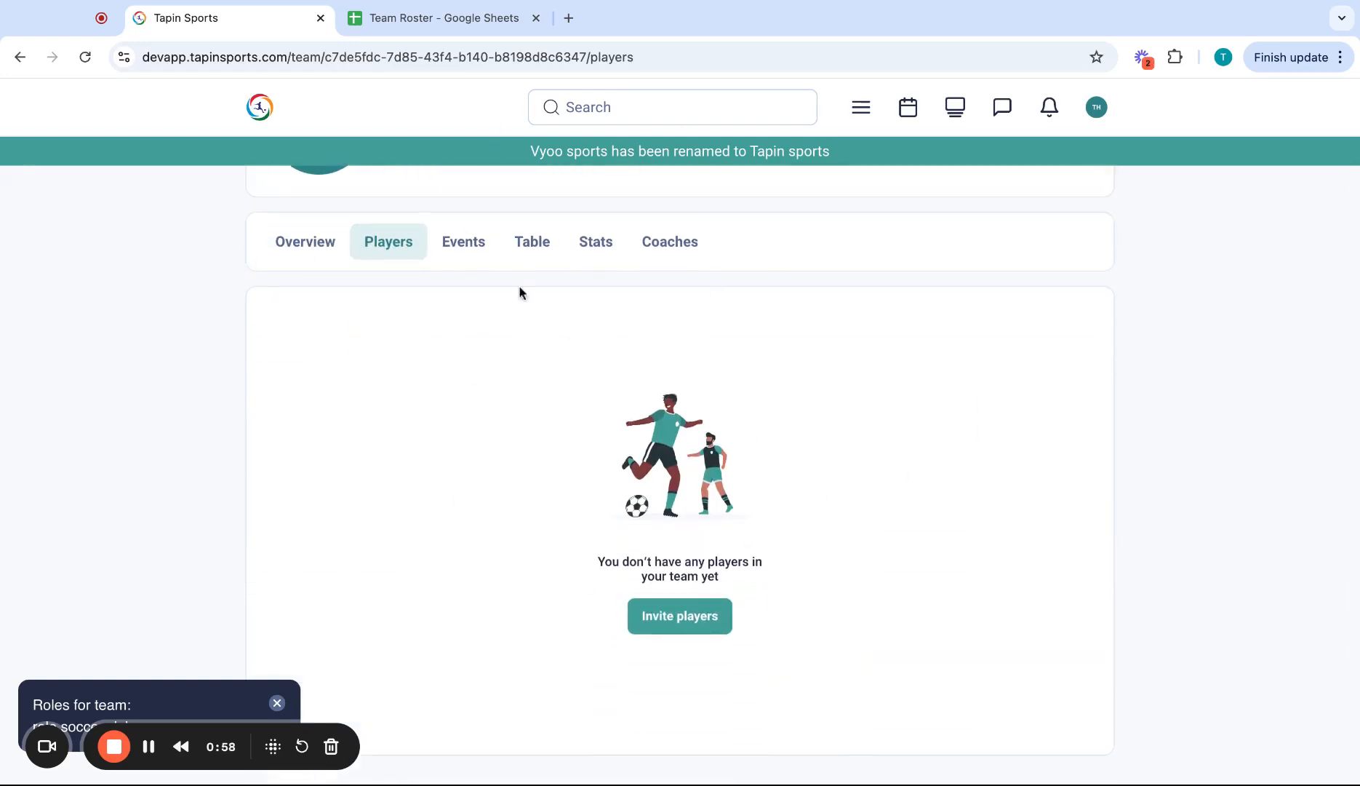
left_click(675, 620)
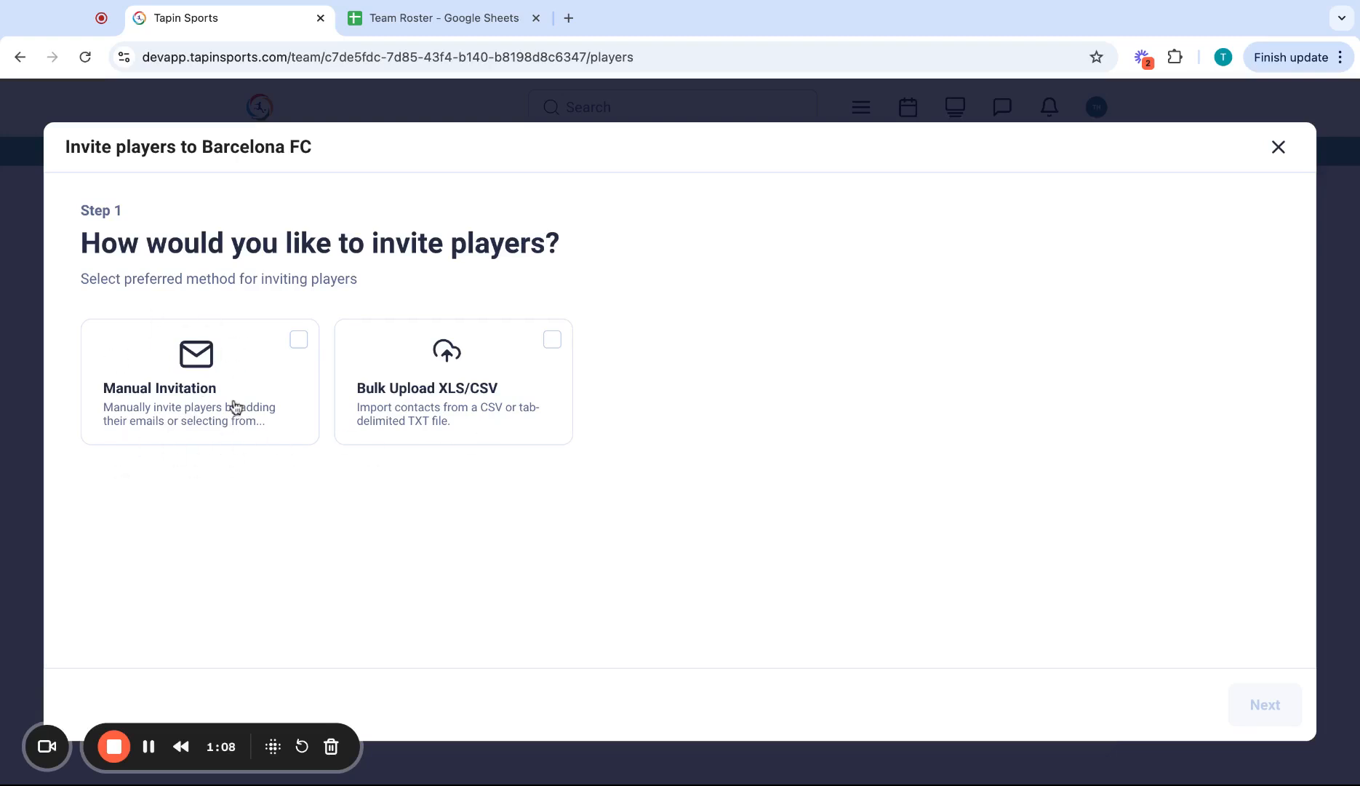
left_click(275, 368)
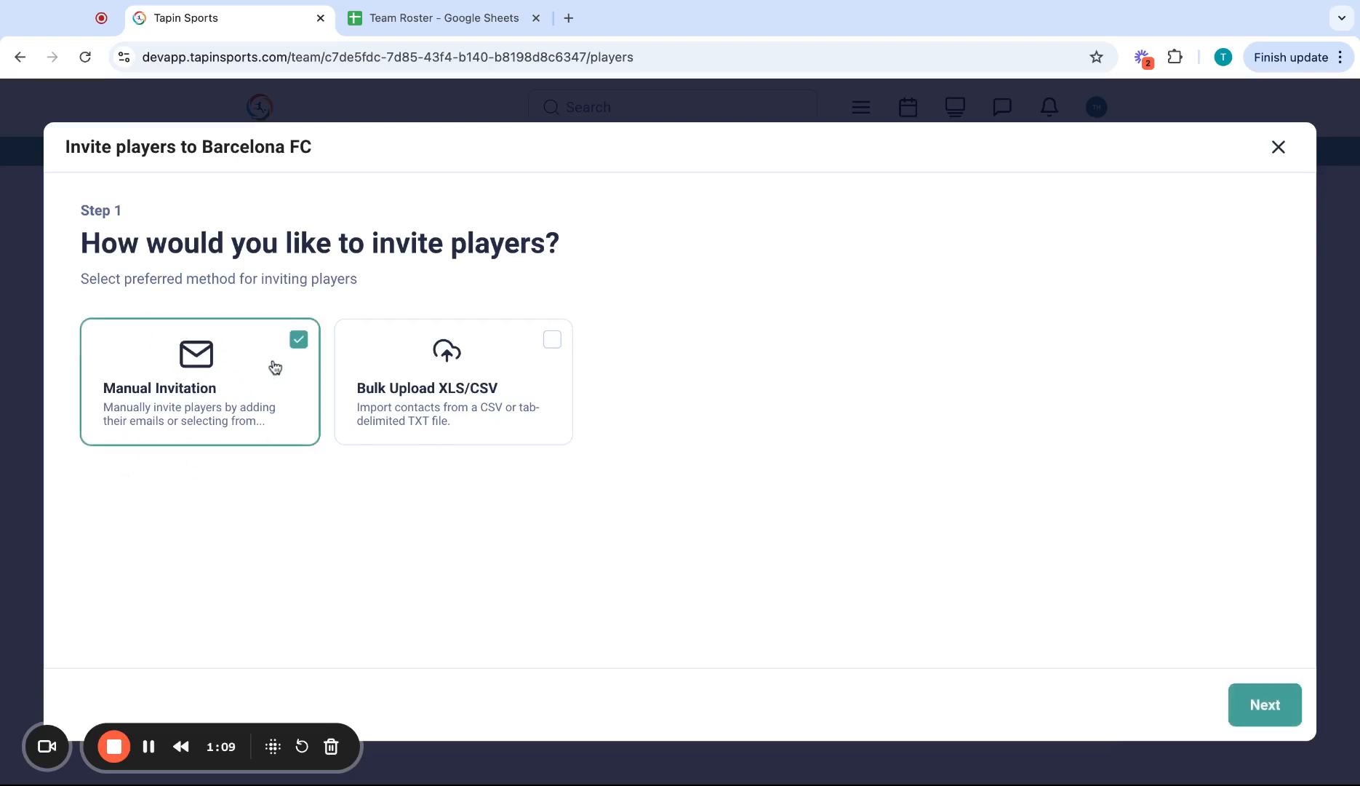
left_click(1269, 704)
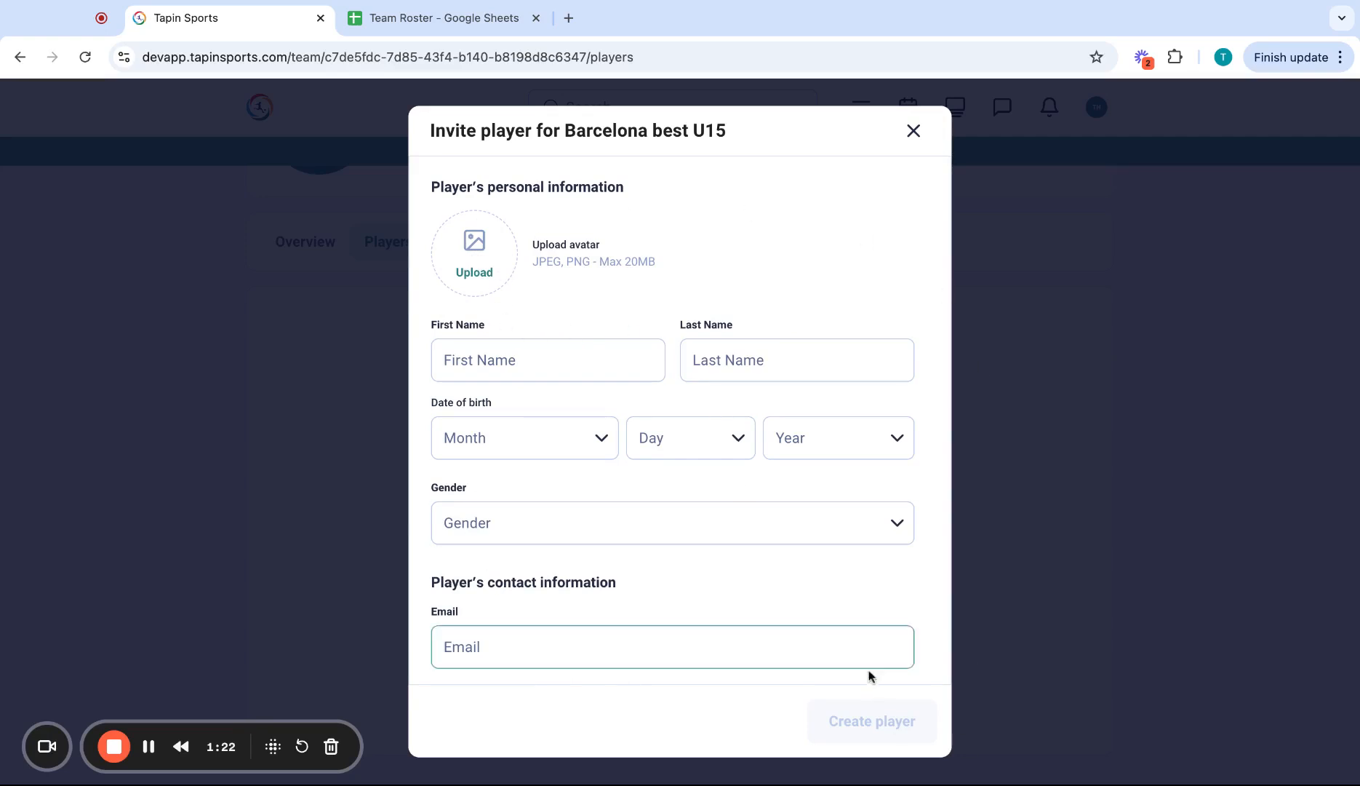
left_click(913, 131)
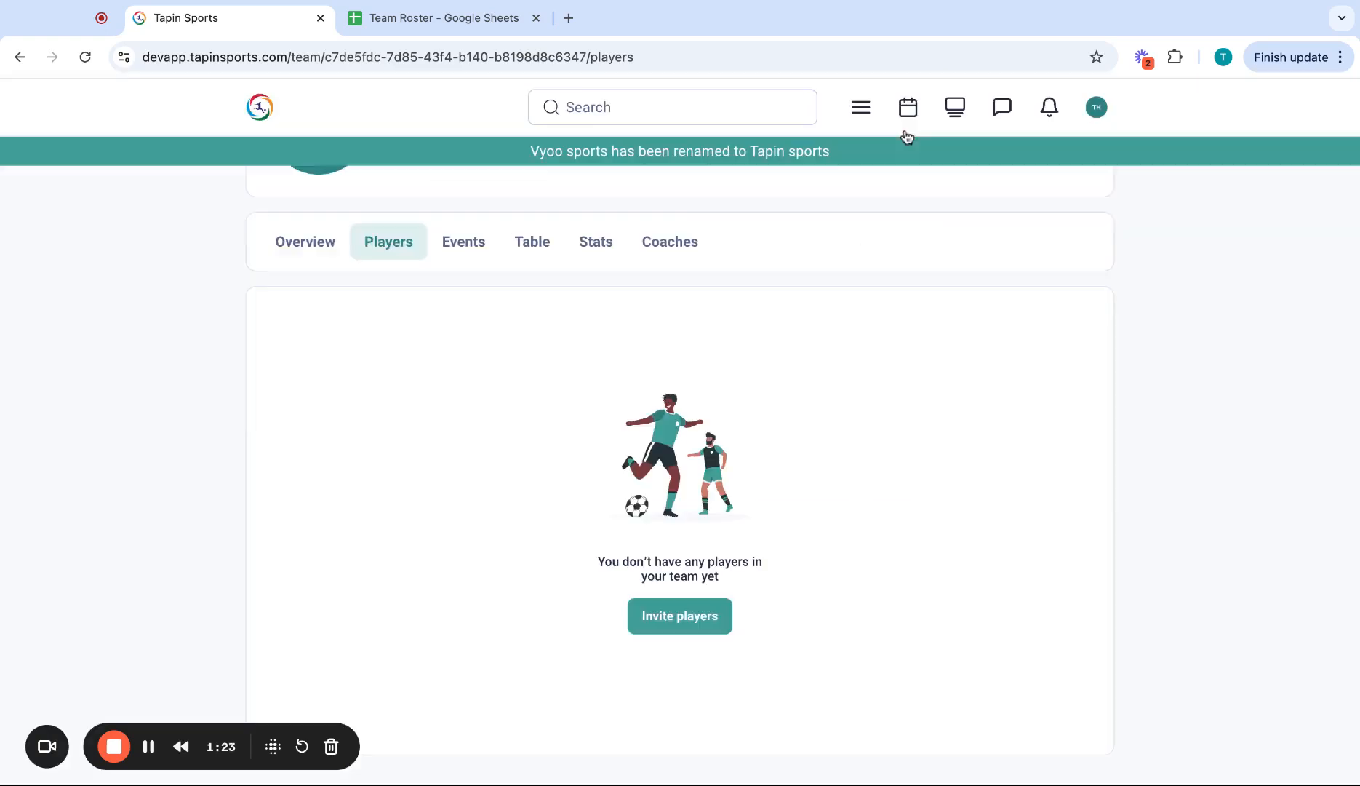
- Start inviting players to the team with the Bulk Upload XLS/CSV method and continue to the contacts upload
left_click(681, 615)
left_click(438, 377)
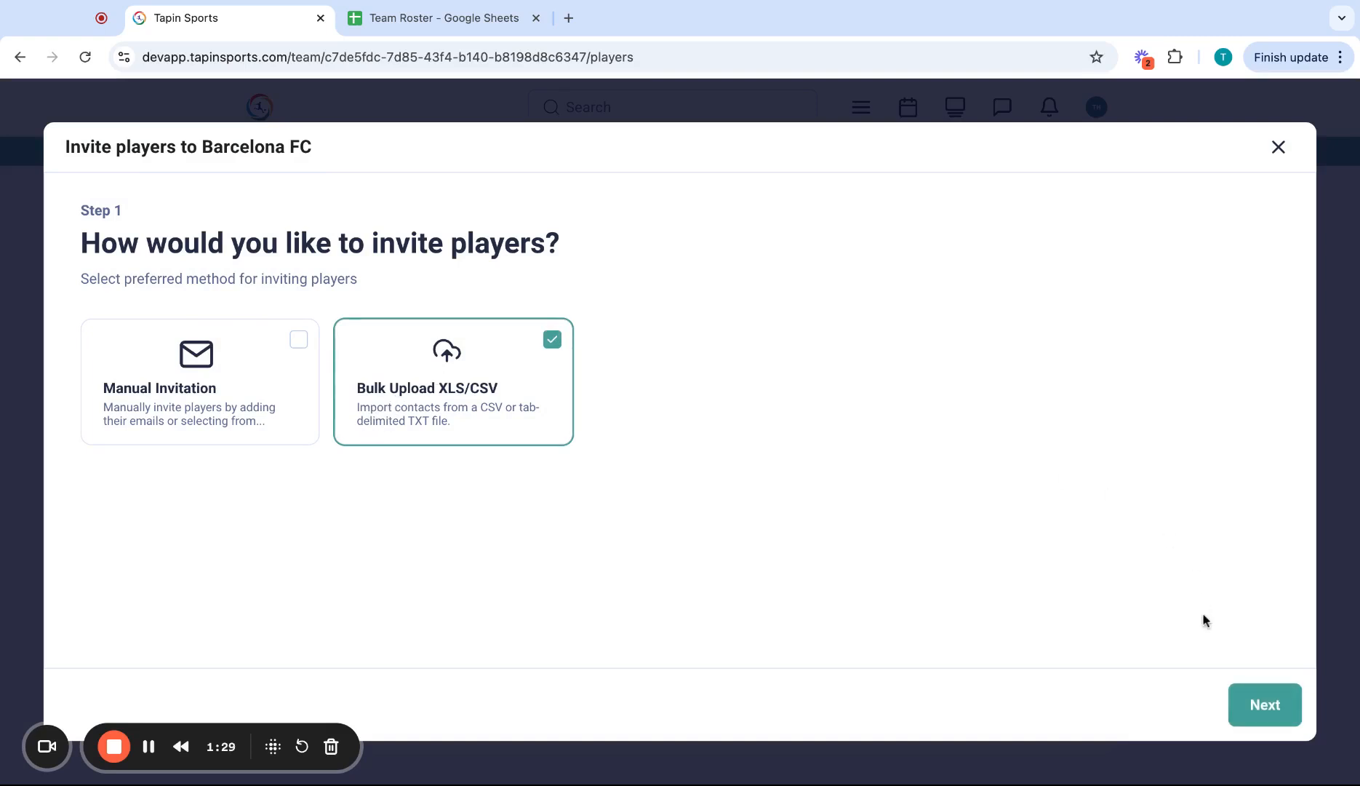
left_click(1265, 704)
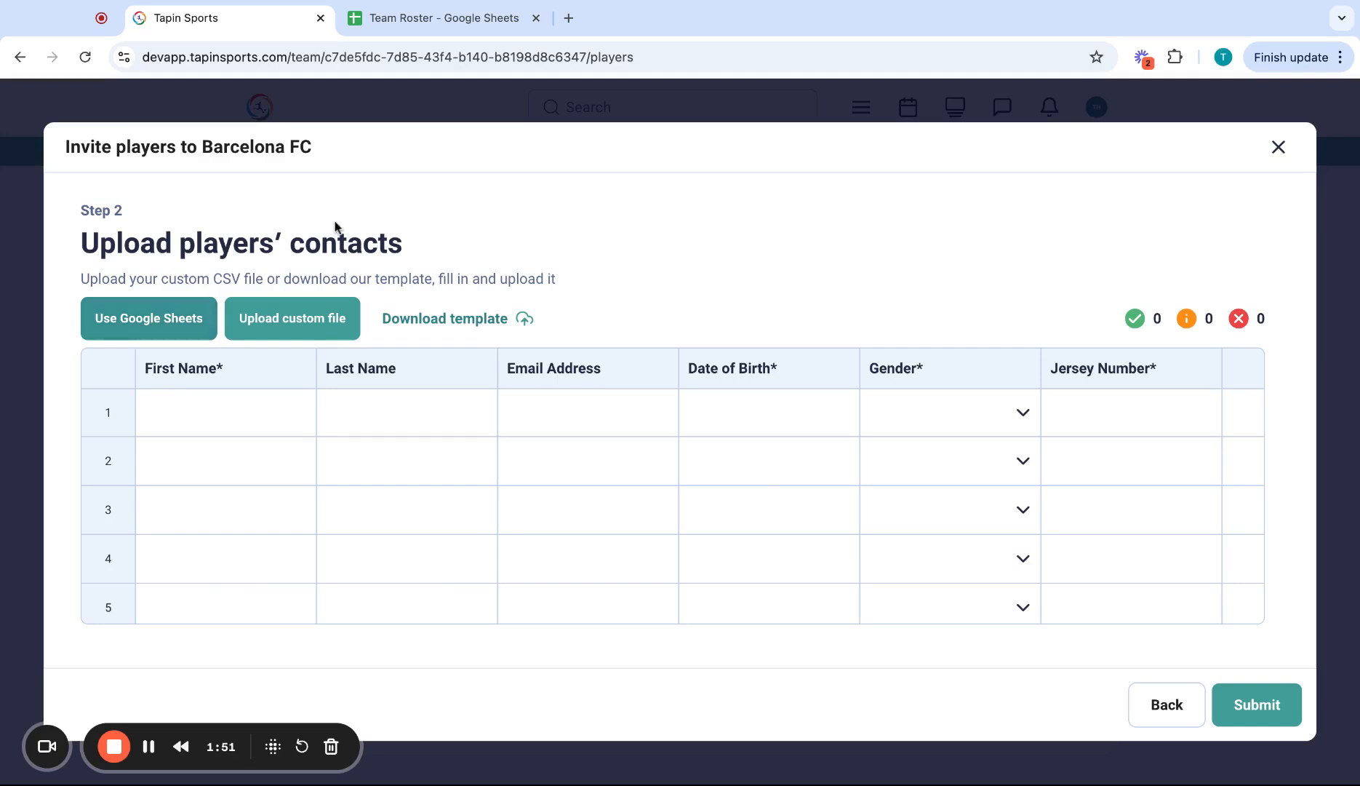
- Examine which columns of the players' contacts table are required, such as First Name, Date of Birth, Gender and Jersey Number
left_click(434, 406)
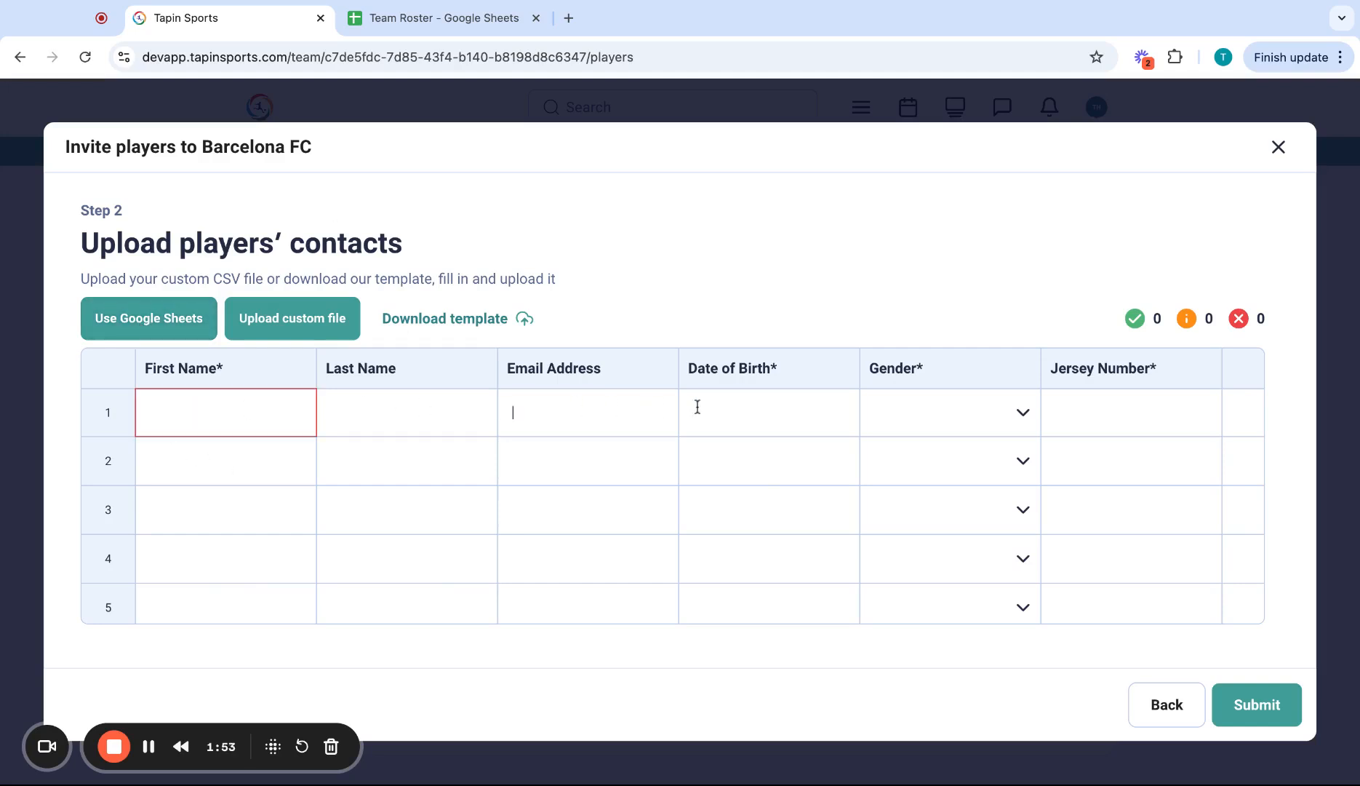
left_click(896, 420)
left_click(237, 431)
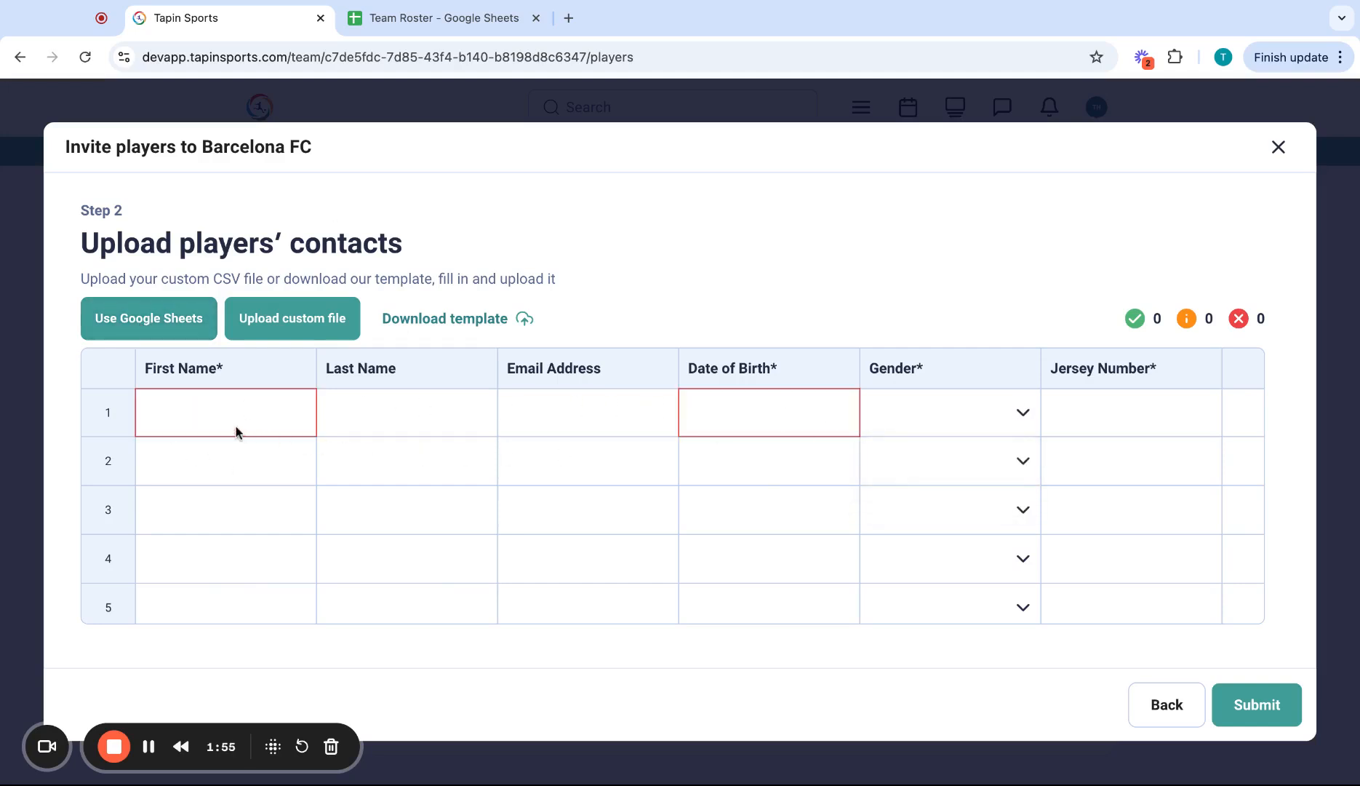
double_click(186, 369)
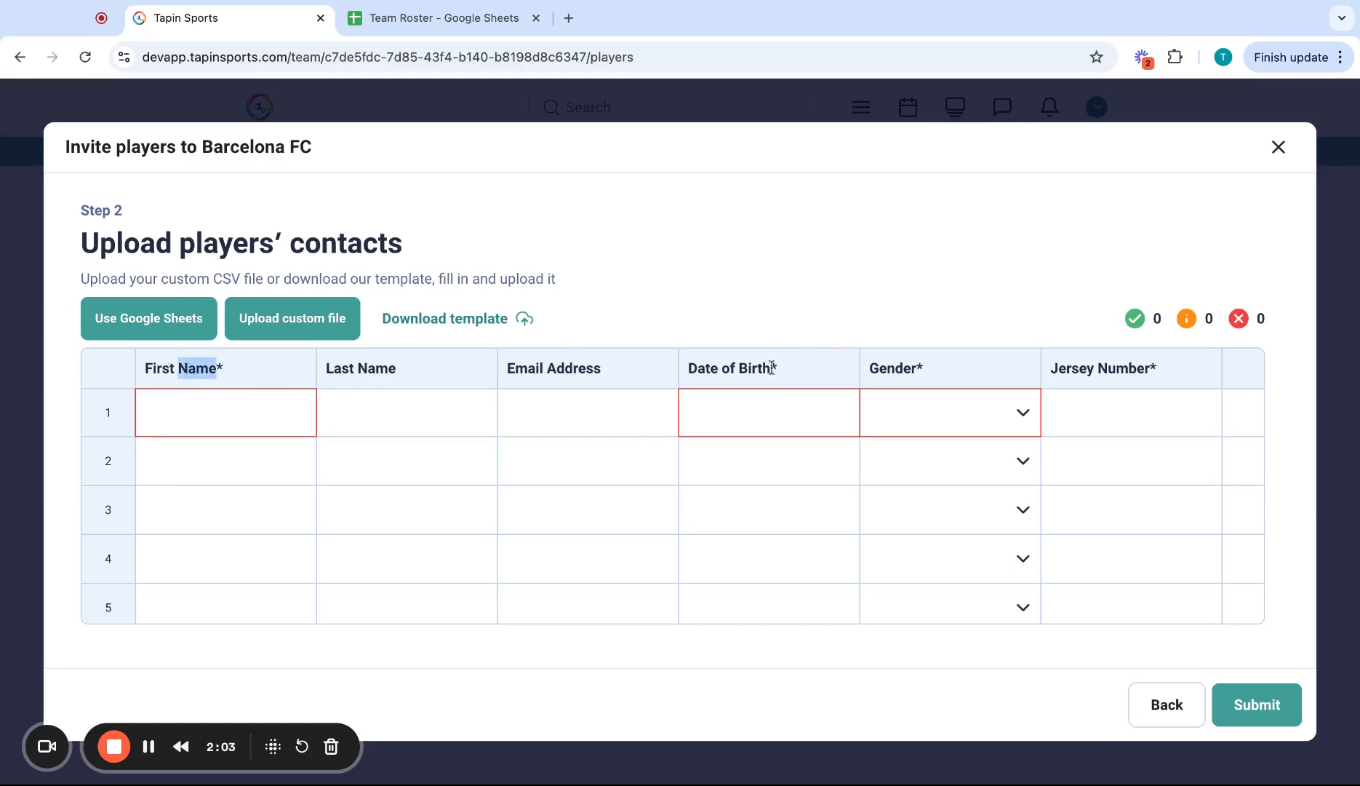
left_click(739, 375)
triple_click(1103, 369)
left_click(374, 370)
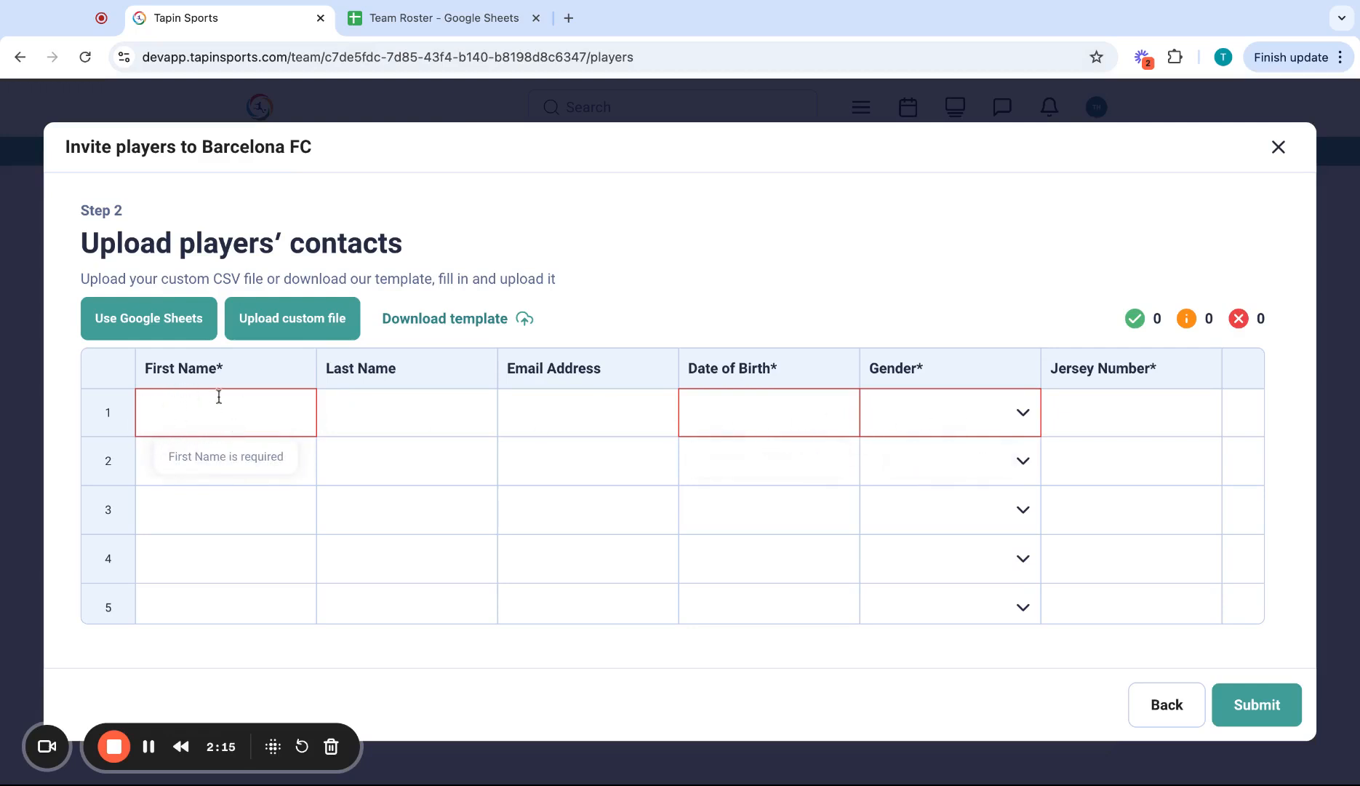
- Copy the first and last names in A2:B5 of the Team Roster Google Sheet and paste them into the contacts table from row 1
left_click(434, 17)
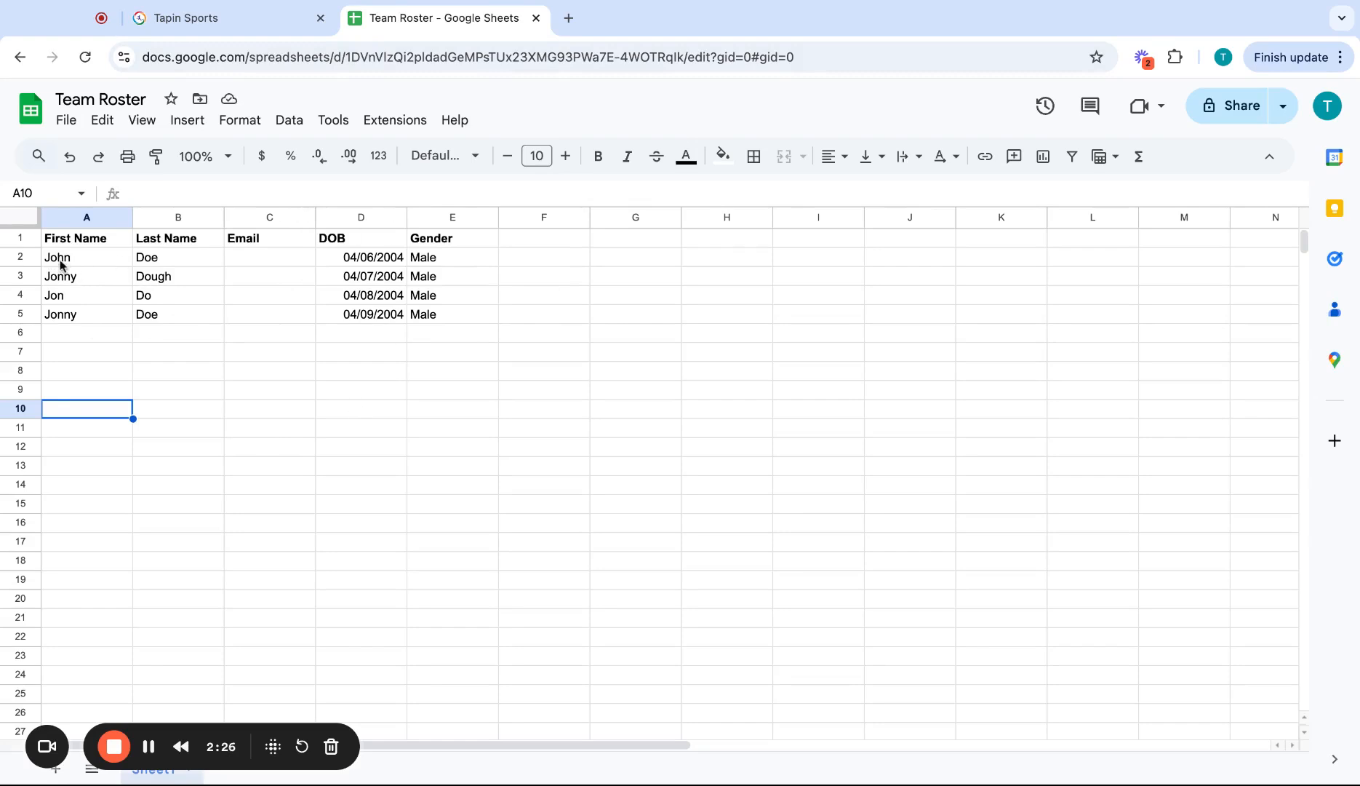
left_click_drag(60, 263, 174, 314)
key("ctrl+c")
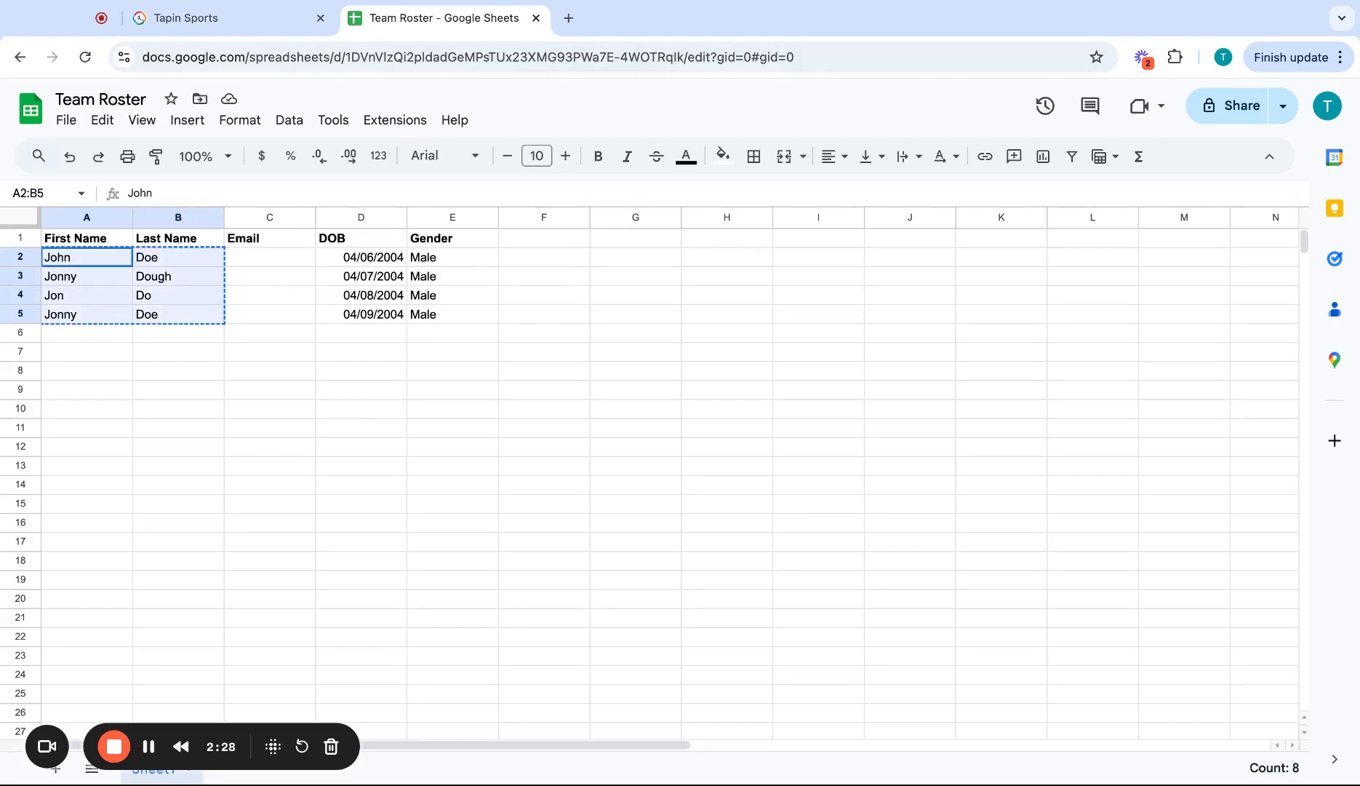
left_click(216, 22)
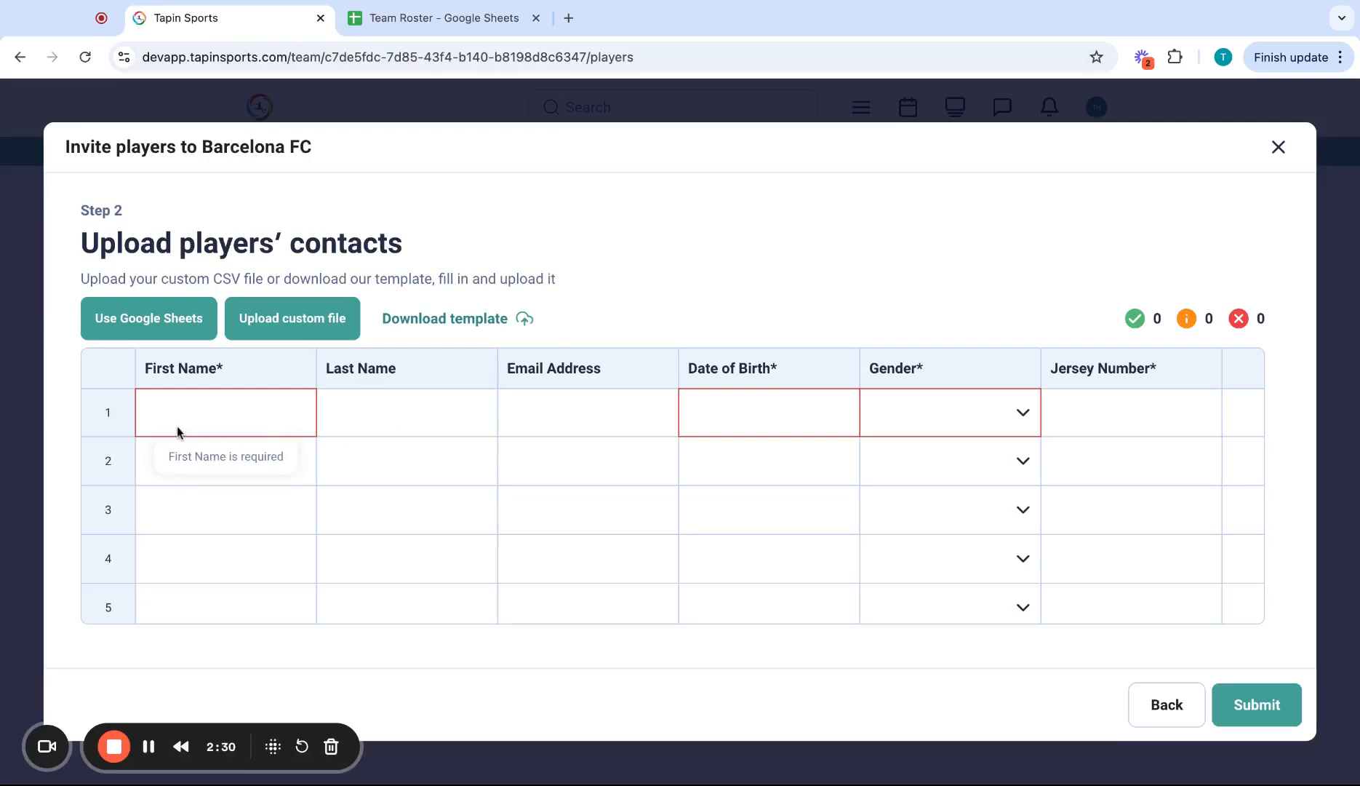
left_click(220, 406)
key("ctrl+v")
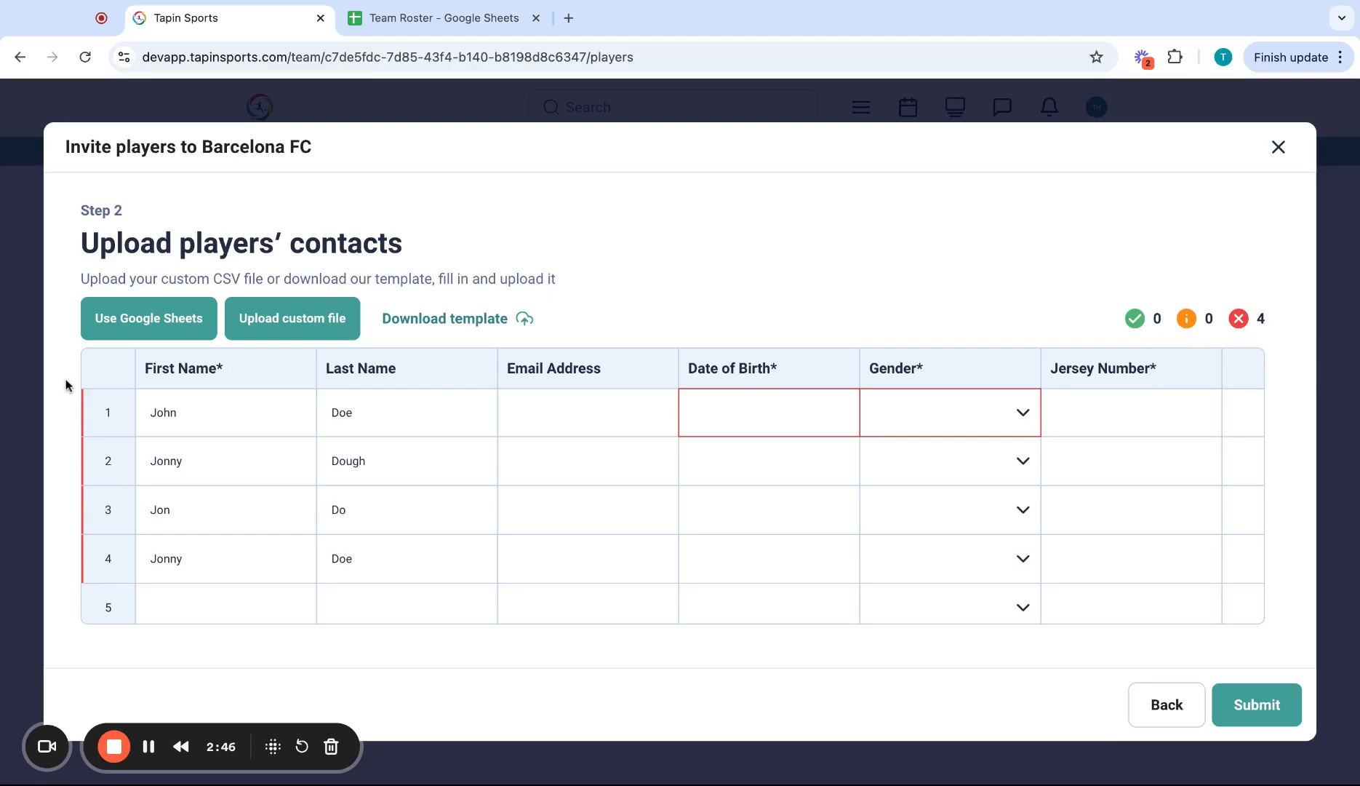
triple_click(705, 372)
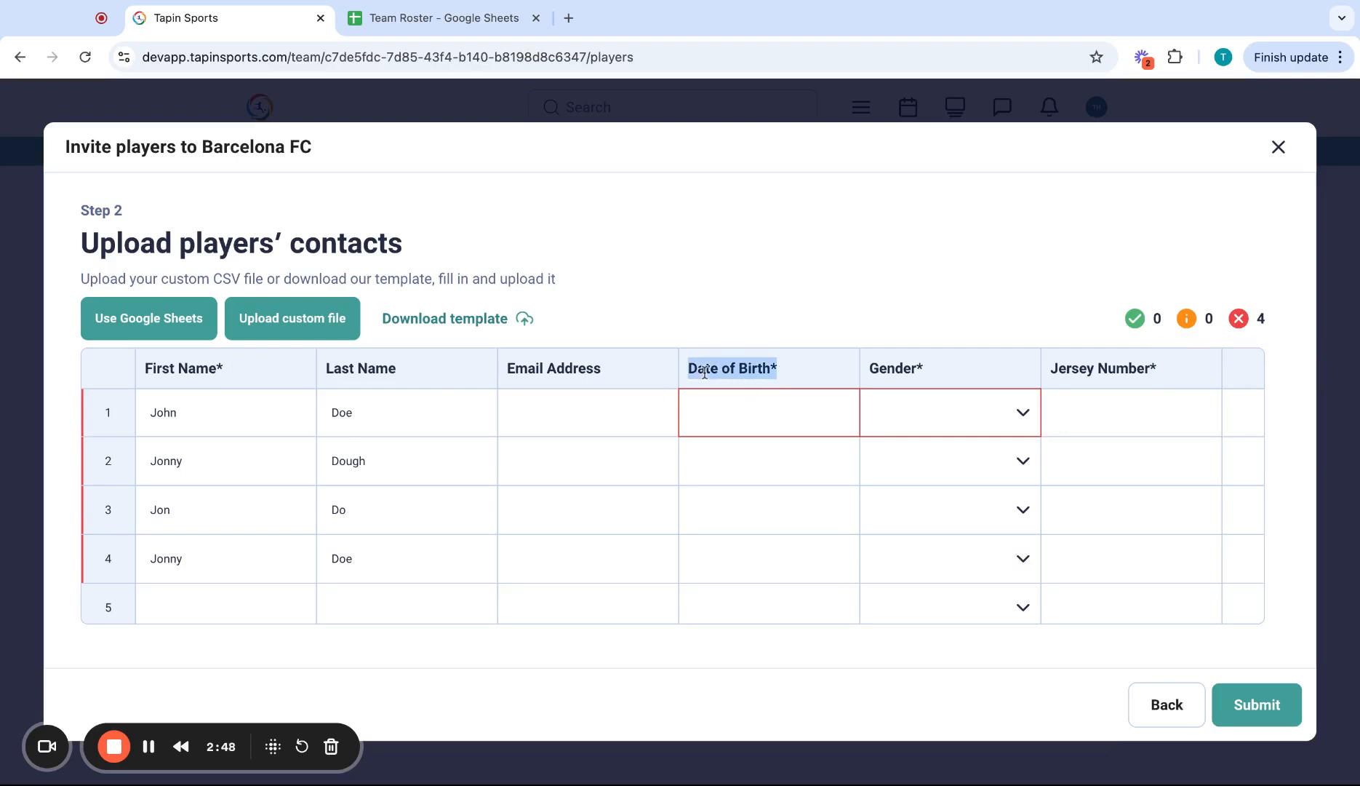
triple_click(886, 374)
triple_click(1113, 371)
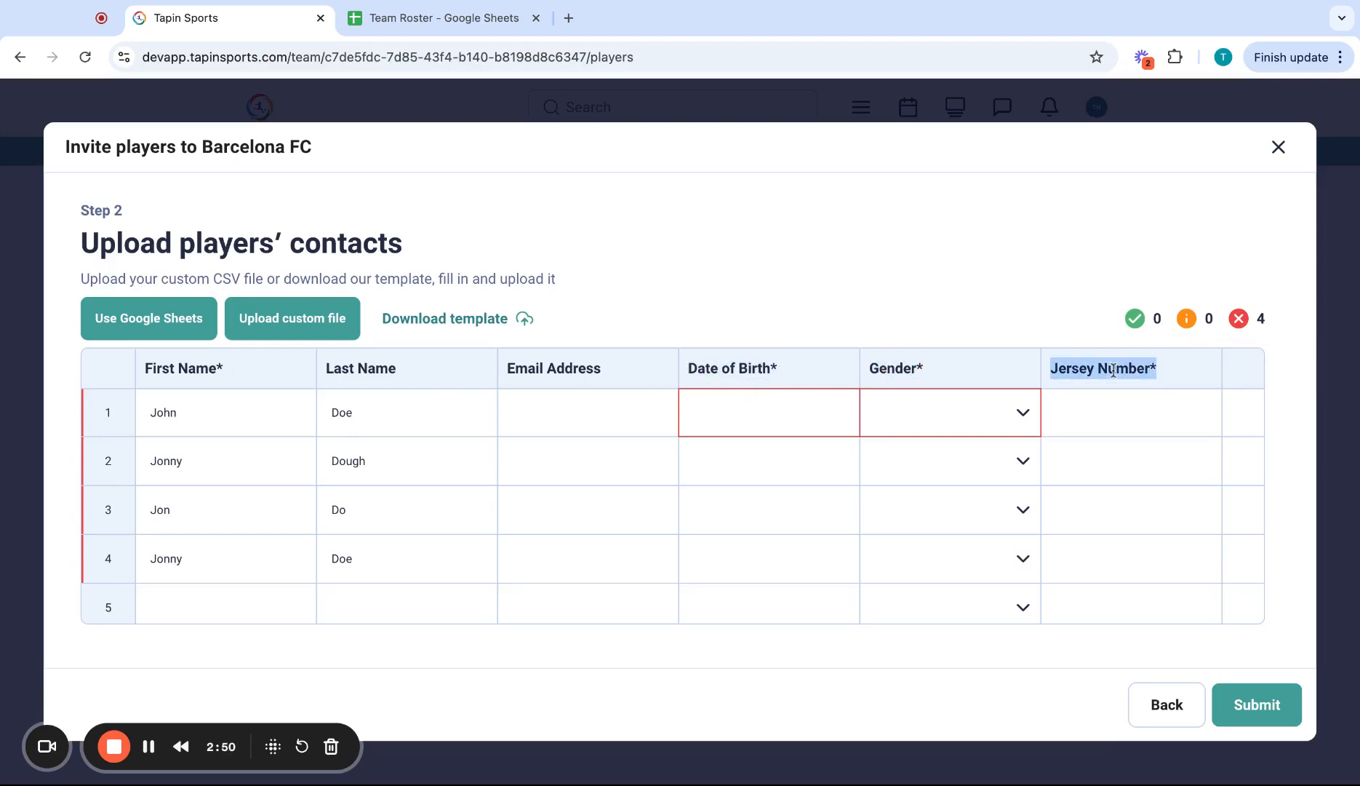
double_click(749, 366)
left_click(859, 250)
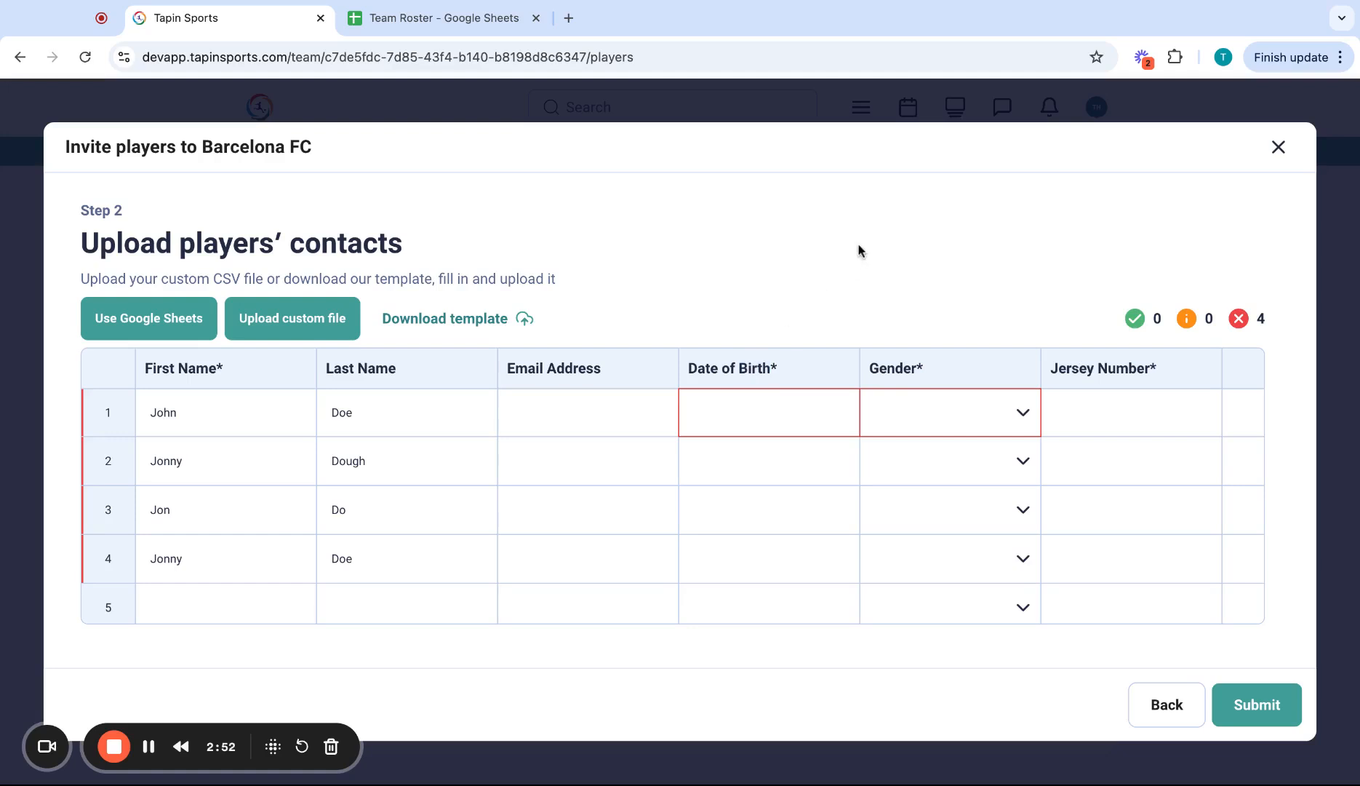
- Copy the DOB and Gender values in D2:E5 of the Team Roster sheet into the contacts table's Date of Birth and Gender columns from row 1
left_click(427, 22)
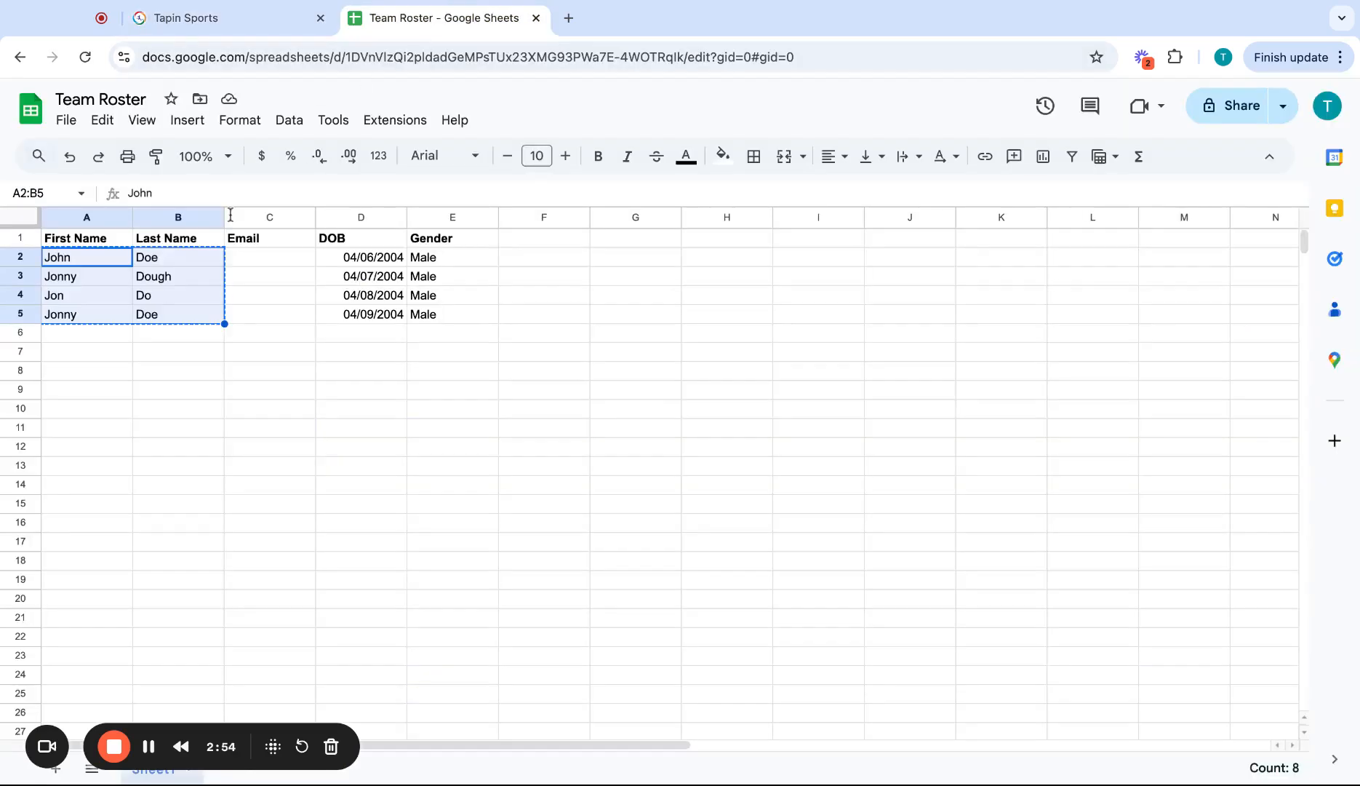
left_click(353, 259)
key("shift+Right")
key("shift+Down")
key("shift+Down")
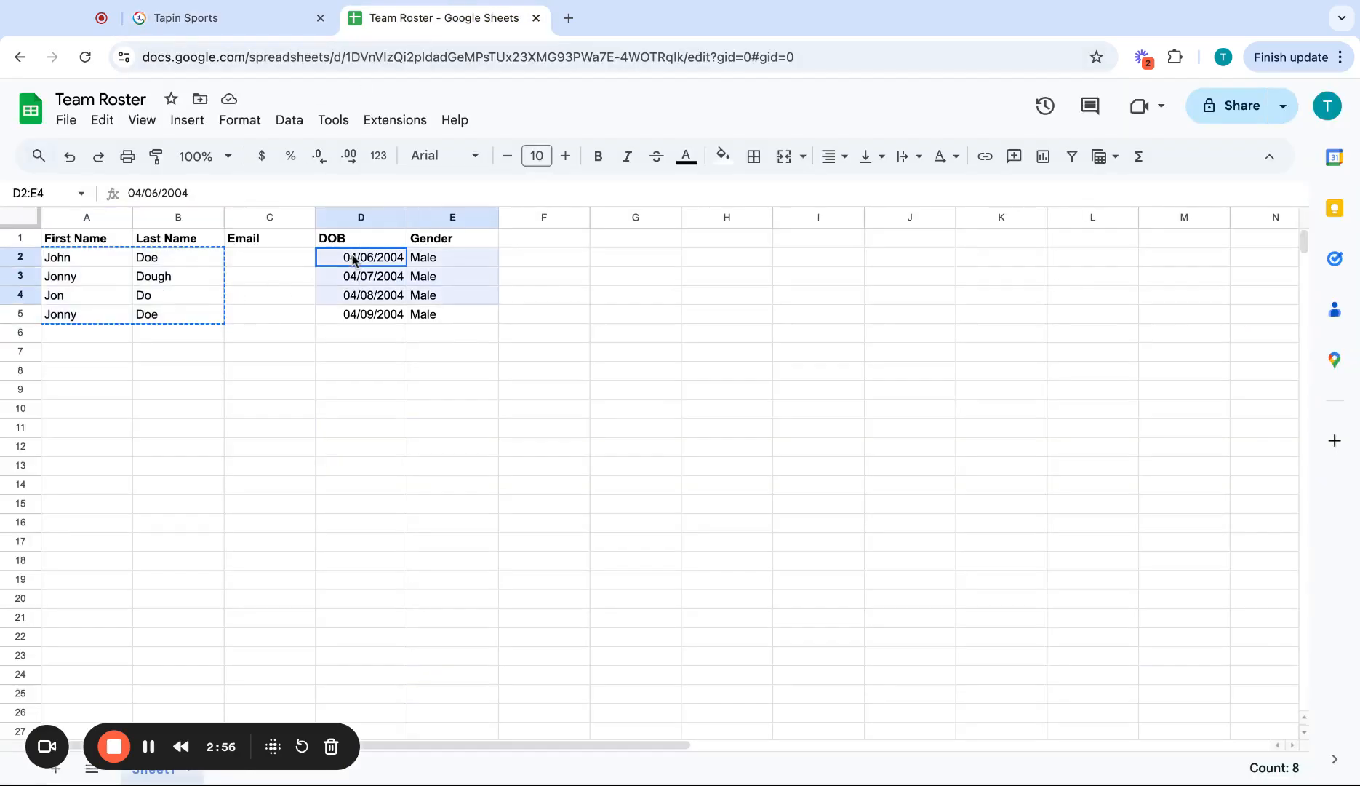
key("shift+Down")
key("ctrl+c")
left_click(218, 24)
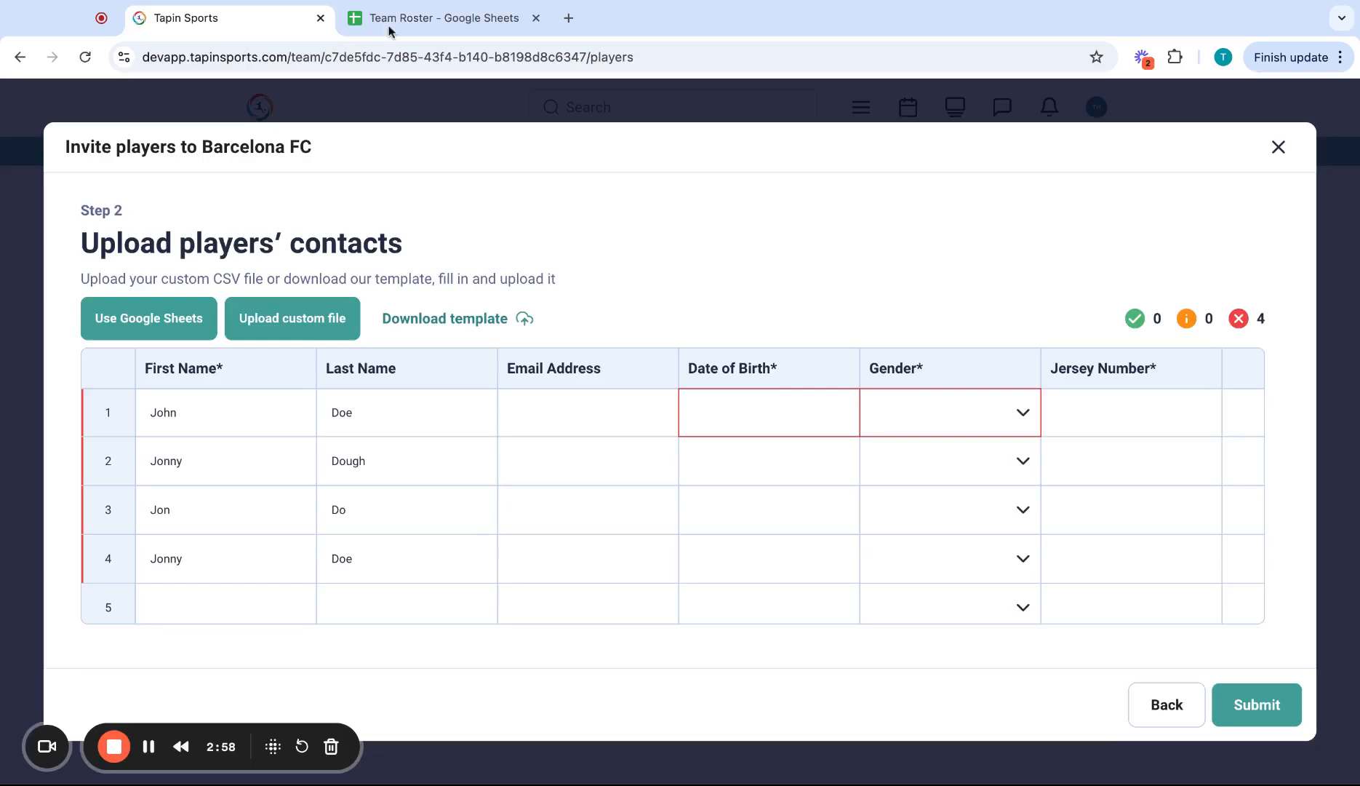
left_click(780, 422)
key("ctrl+v")
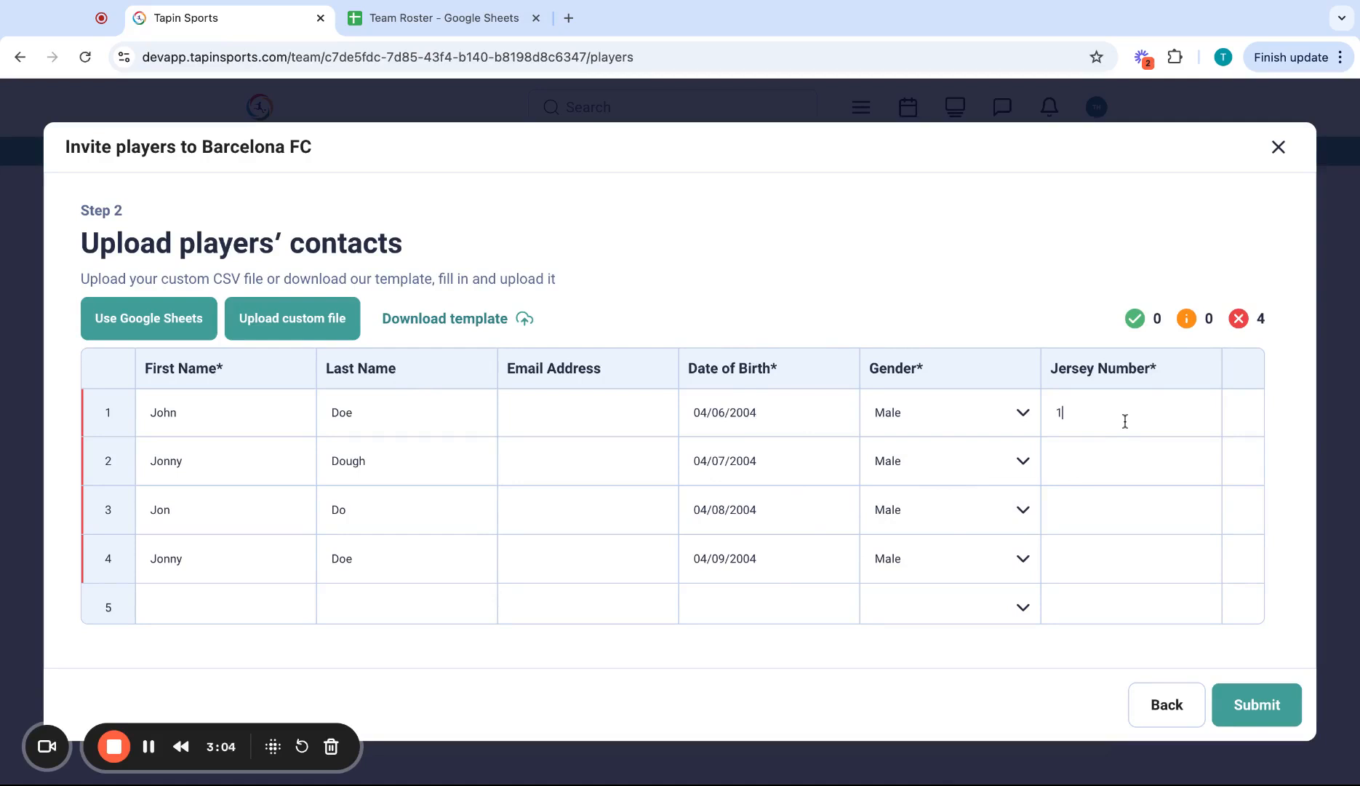
- Enter jersey numbers 2, 3 and 4 for the players in rows 2 to 4 of the contacts table
left_click(1063, 451)
type("2")
left_click(1087, 519)
type("3")
left_click(1089, 562)
type("4")
left_click(1089, 592)
mouse_move(1140, 329)
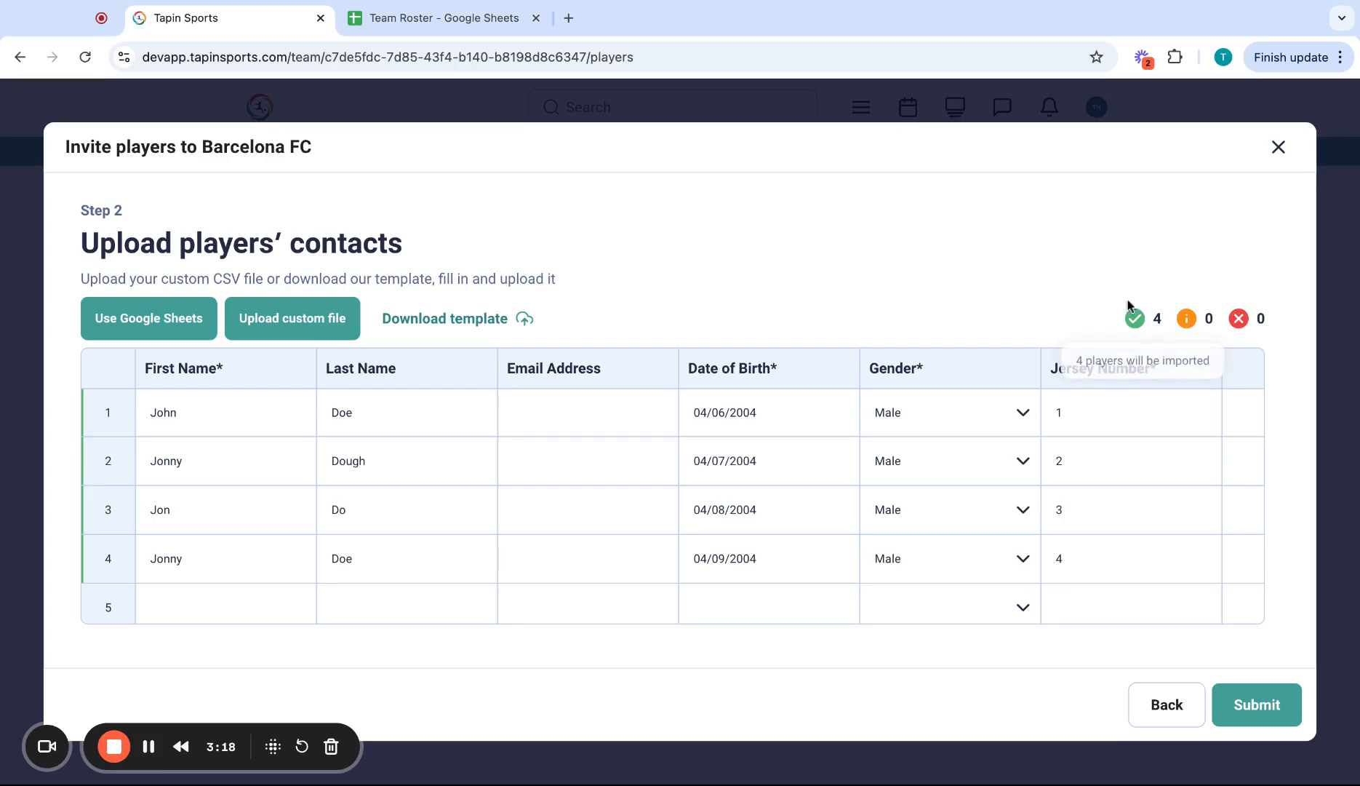
mouse_move(1236, 327)
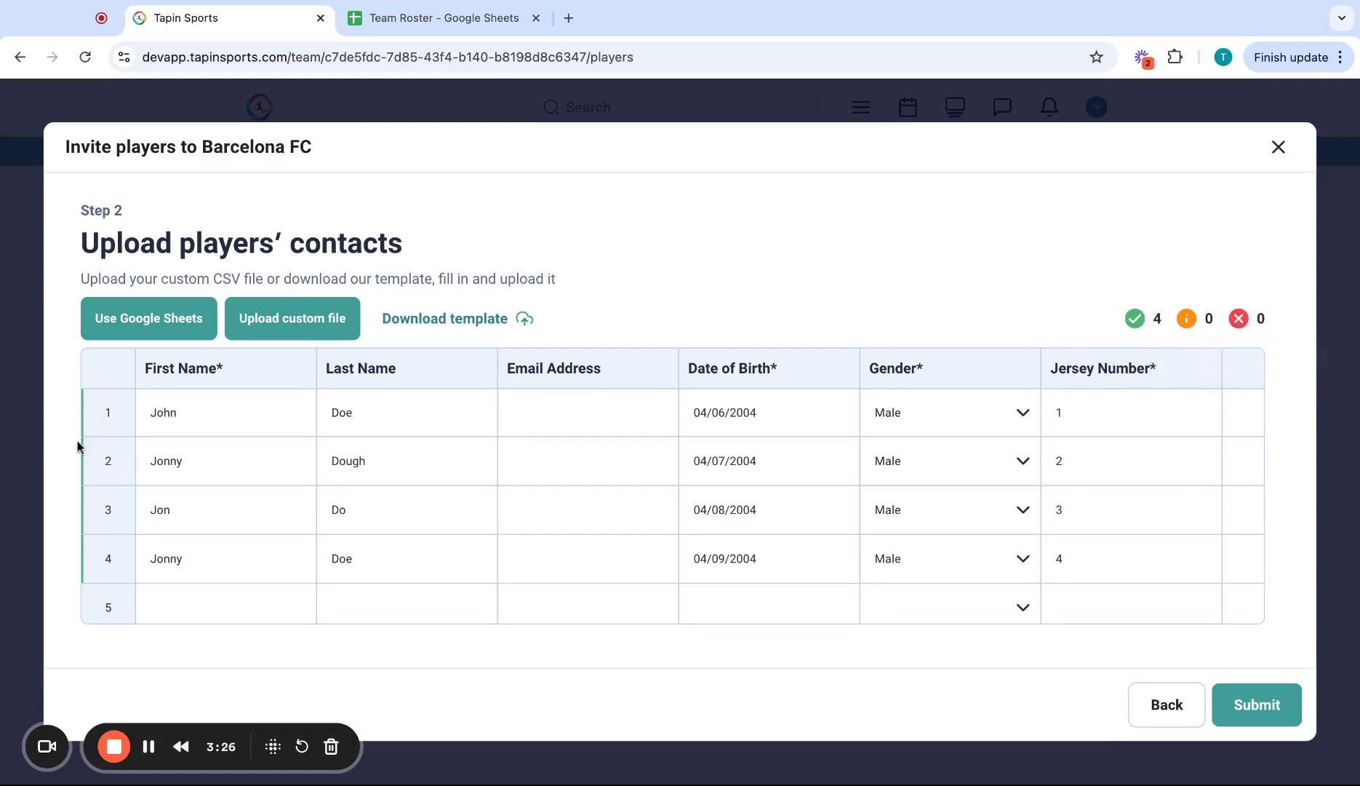
- Clear the date of birth of the player in row 1 of the contacts table
triple_click(736, 407)
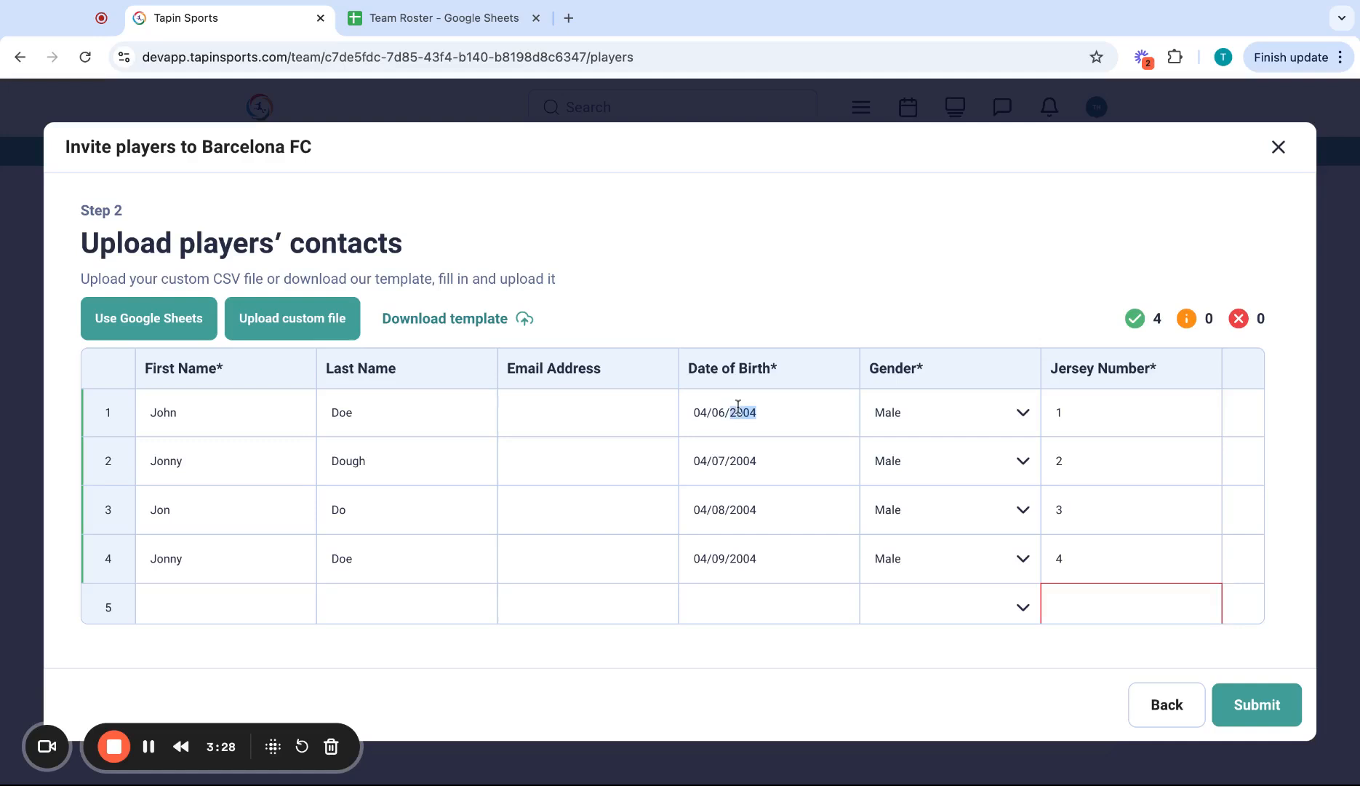
key("BackSpace")
left_click(747, 380)
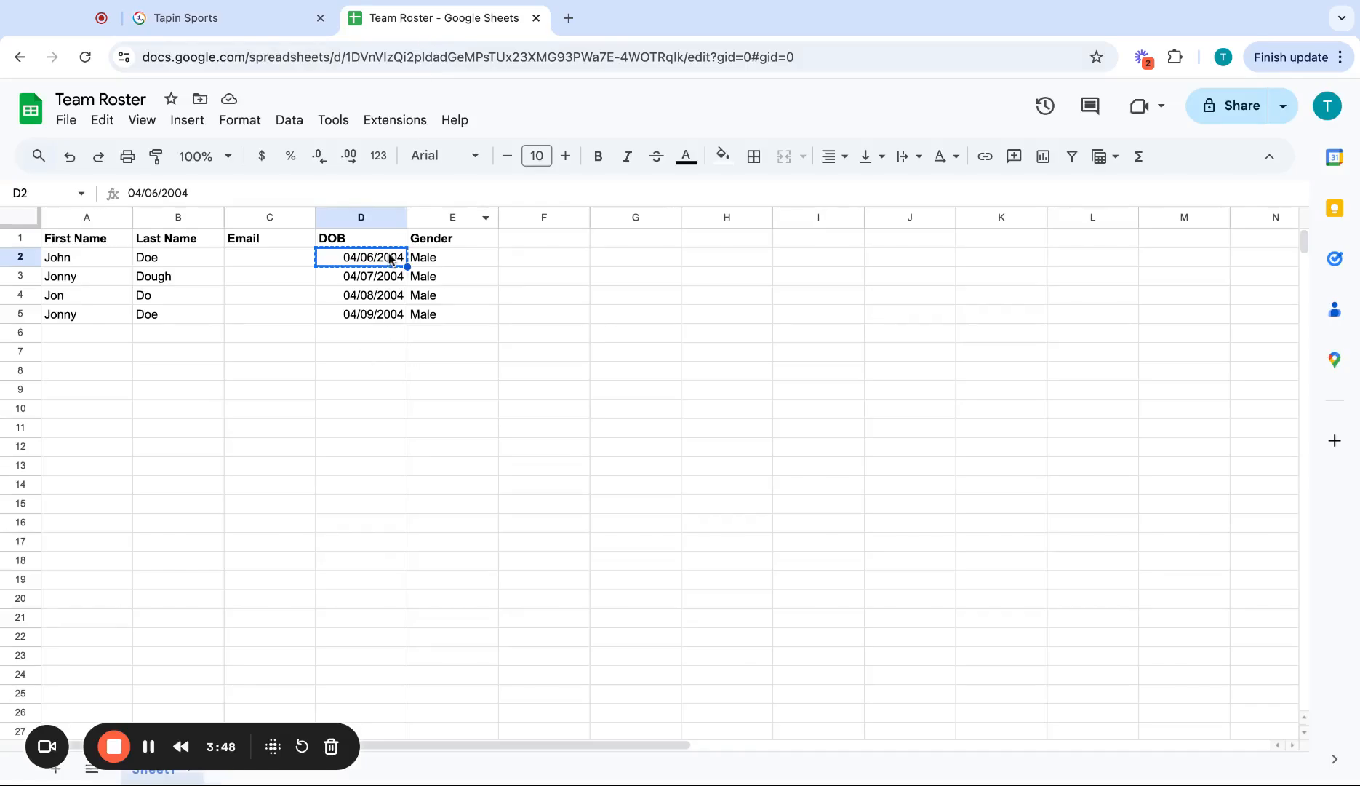
- Copy the DOB value in cell D3 of the Team Roster Google Sheet
left_click(368, 280)
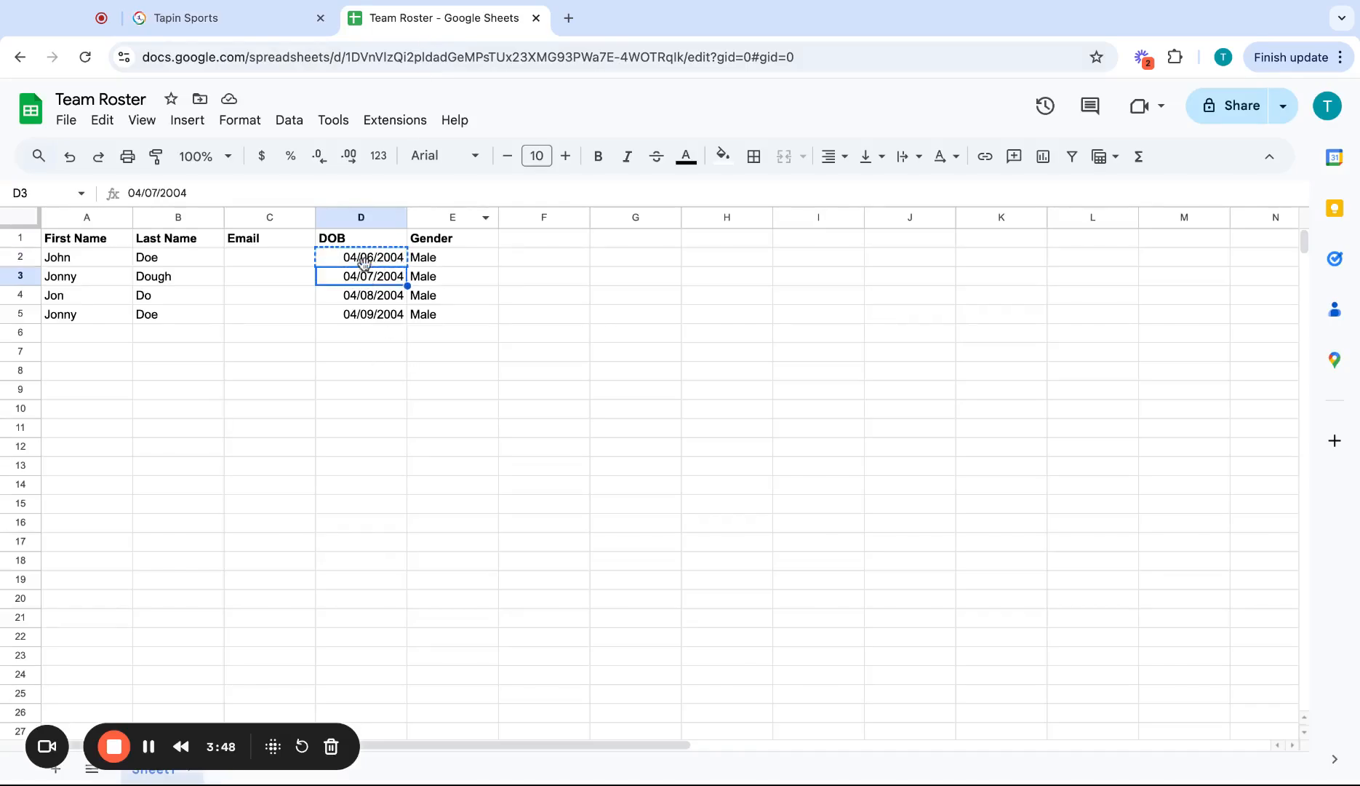
left_click(368, 262)
key("ctrl+c")
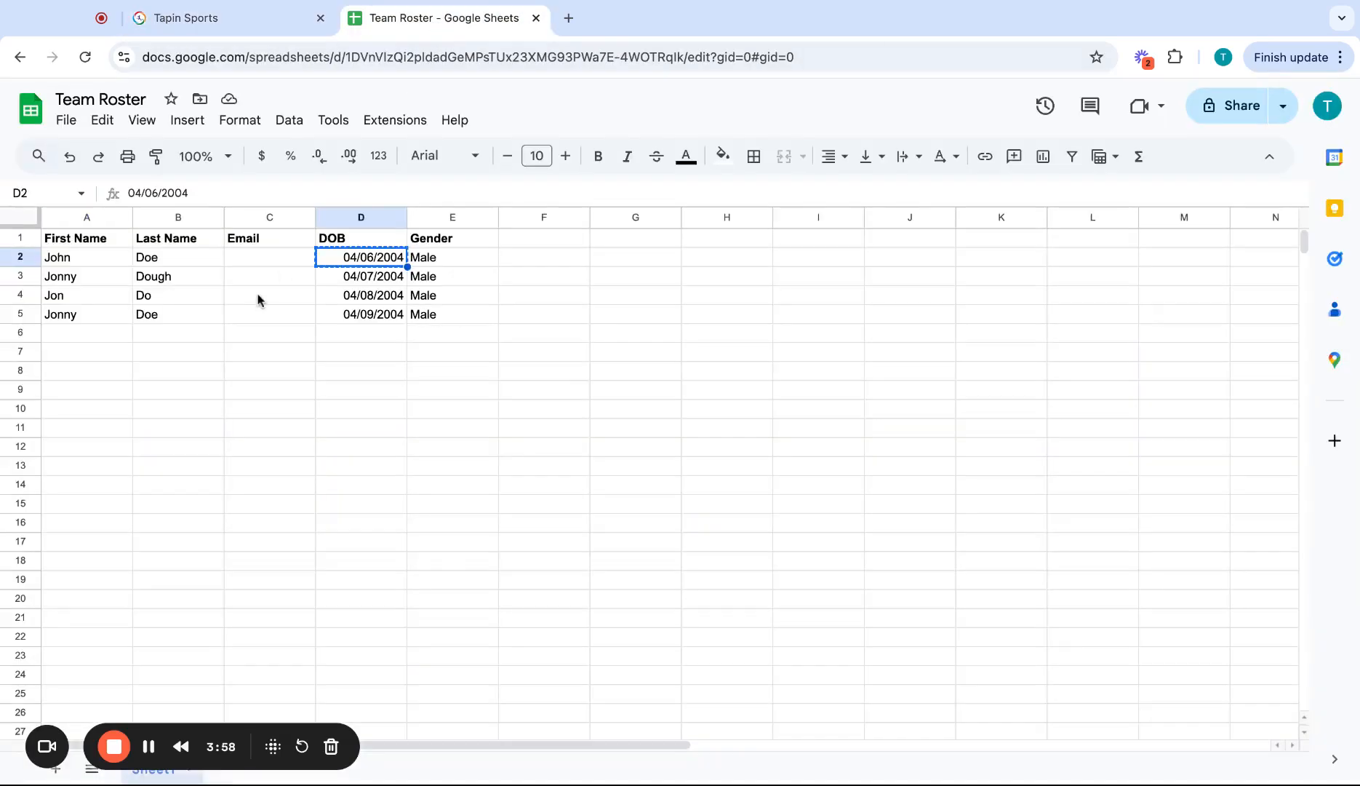
left_click(260, 295)
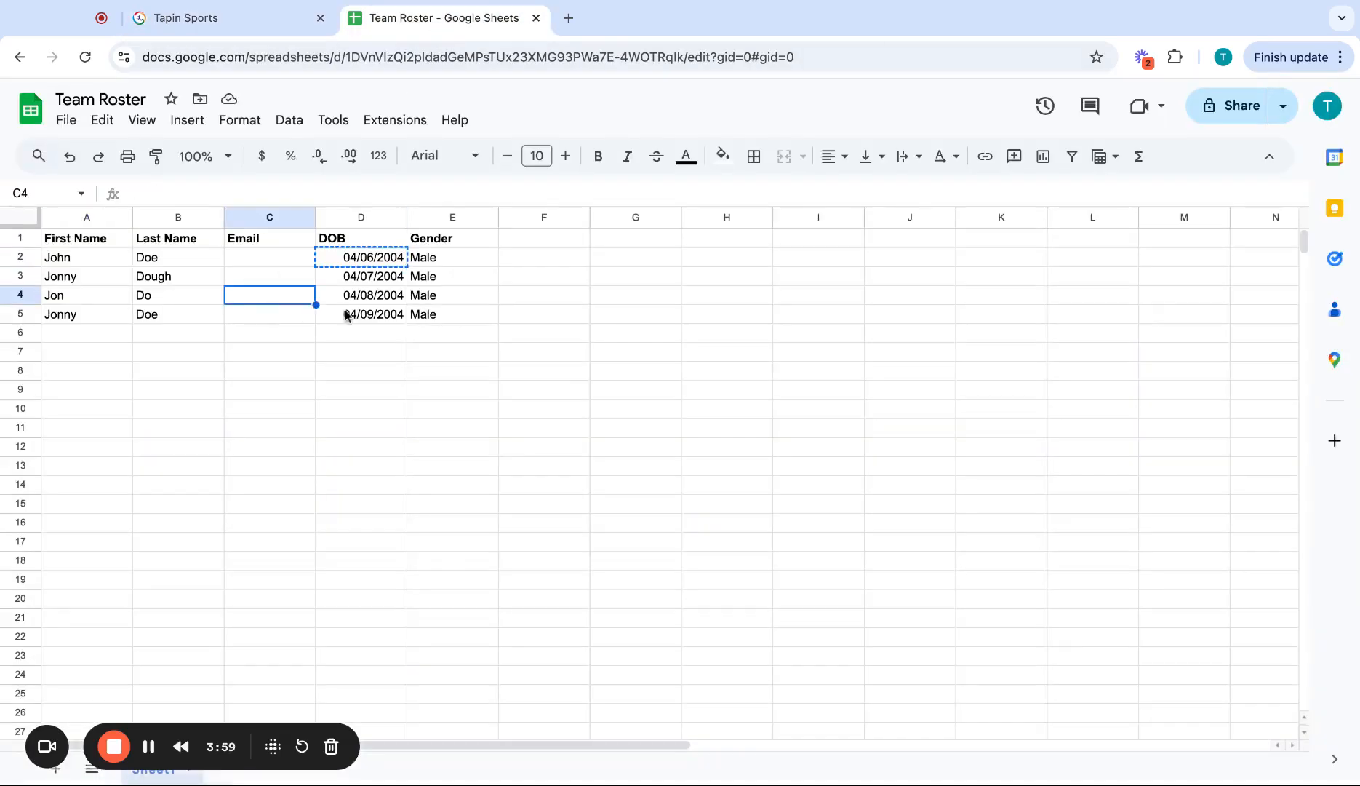
left_click(349, 280)
key("ctrl+c")
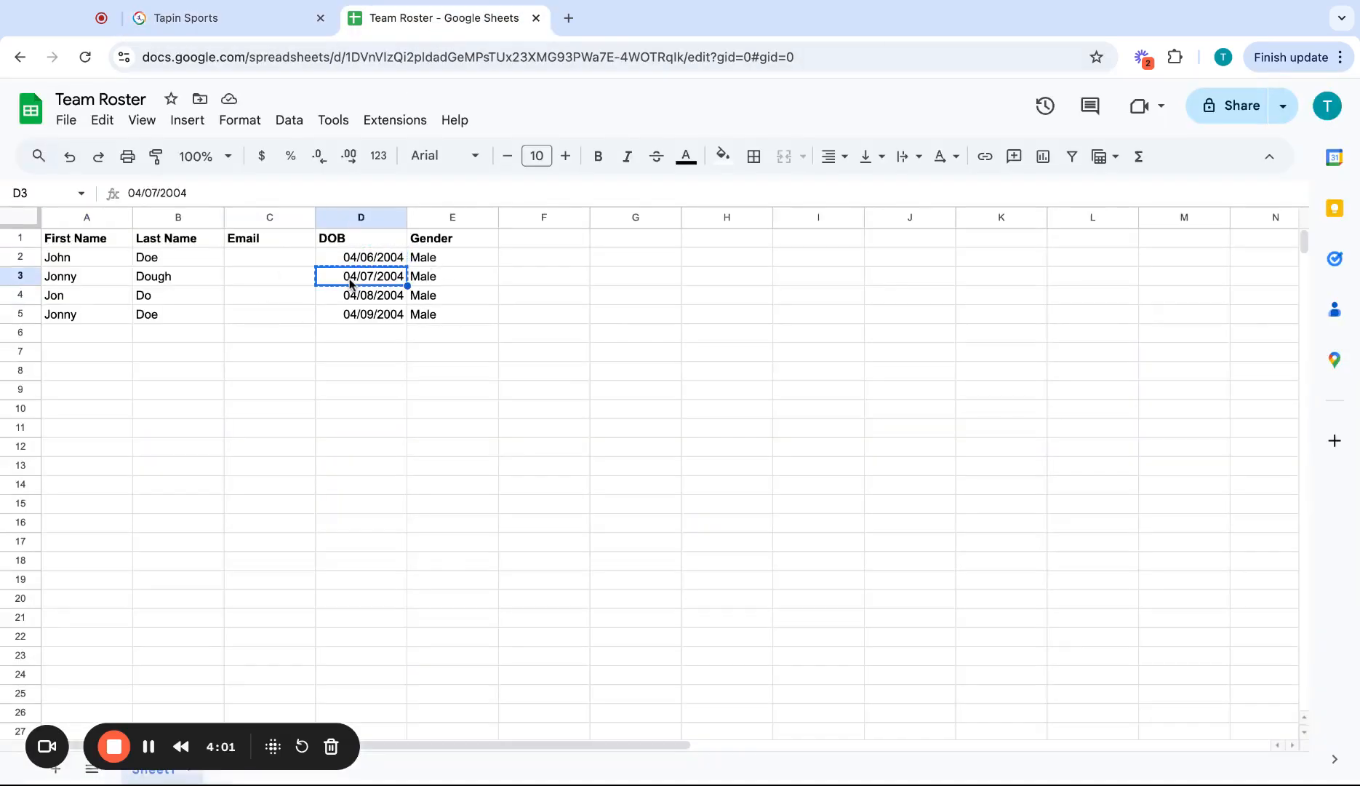
- In Tapin Sports, paste the copied date of birth into row 1 of the contacts table and submit the players' contacts
left_click(218, 19)
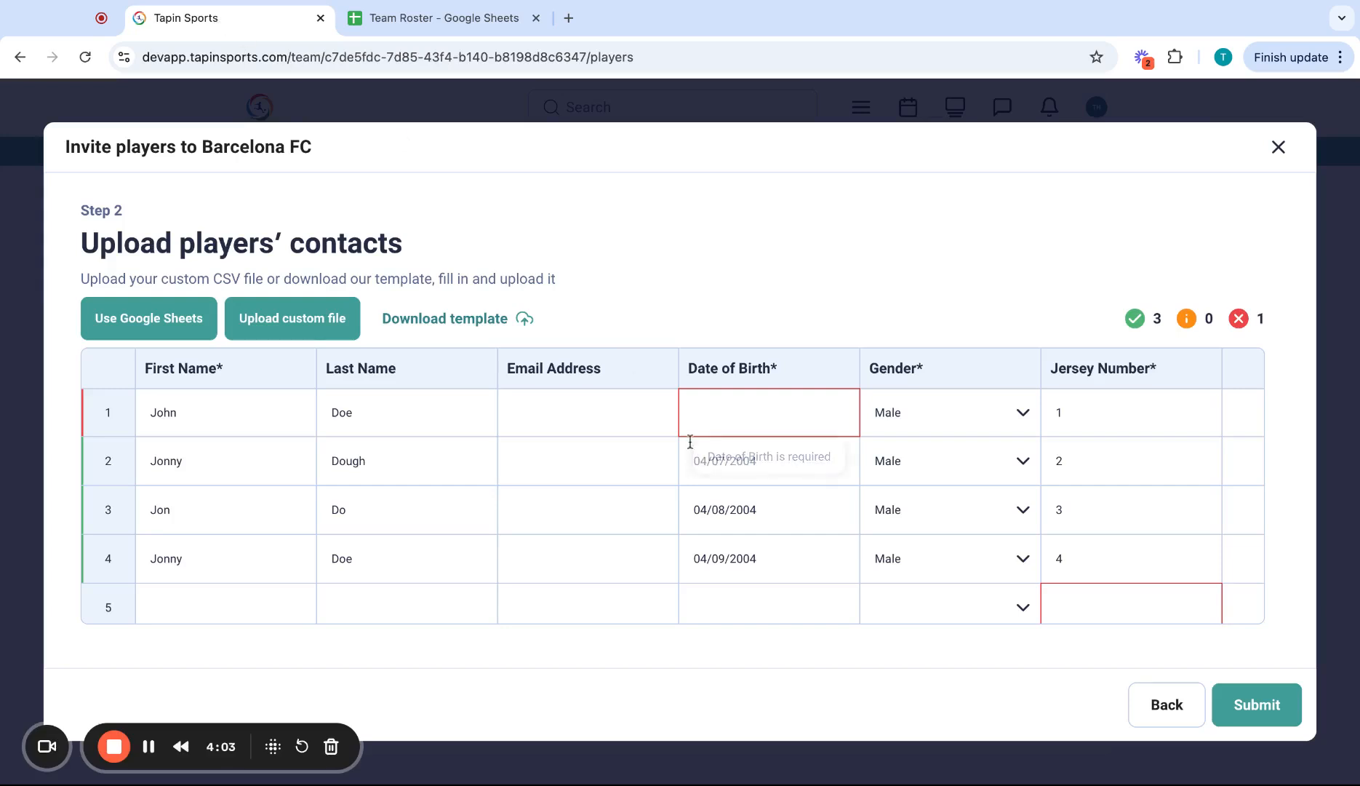
left_click(614, 431)
key("Tab")
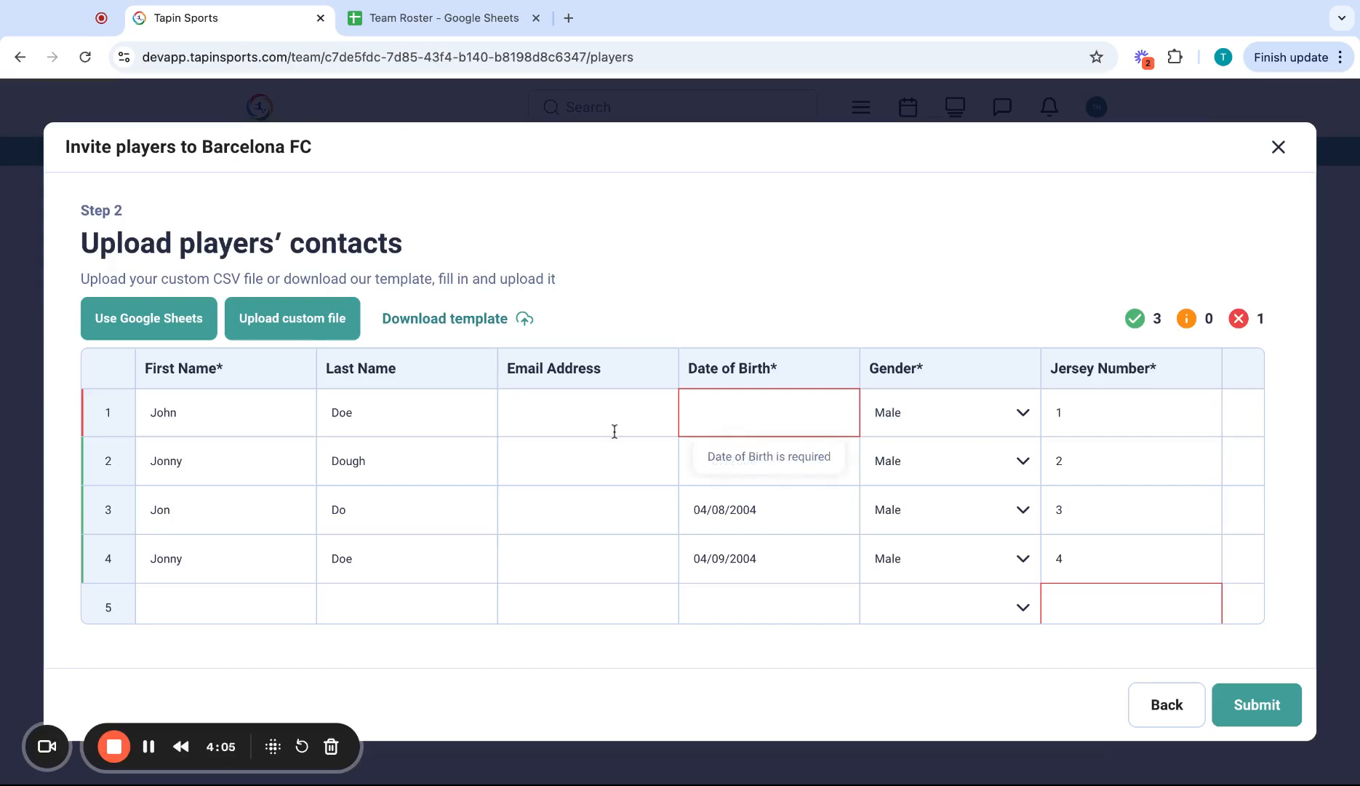
key("ctrl+v")
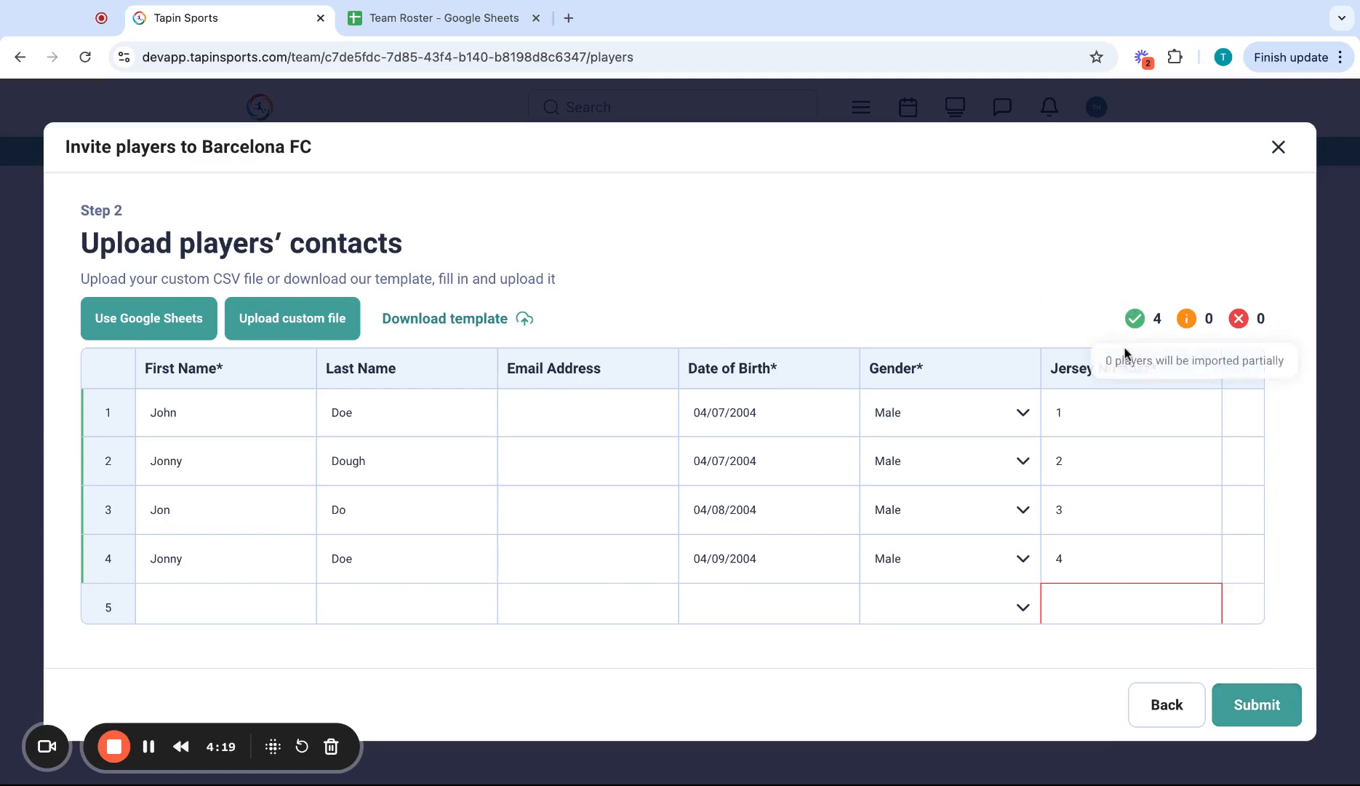
left_click(1246, 711)
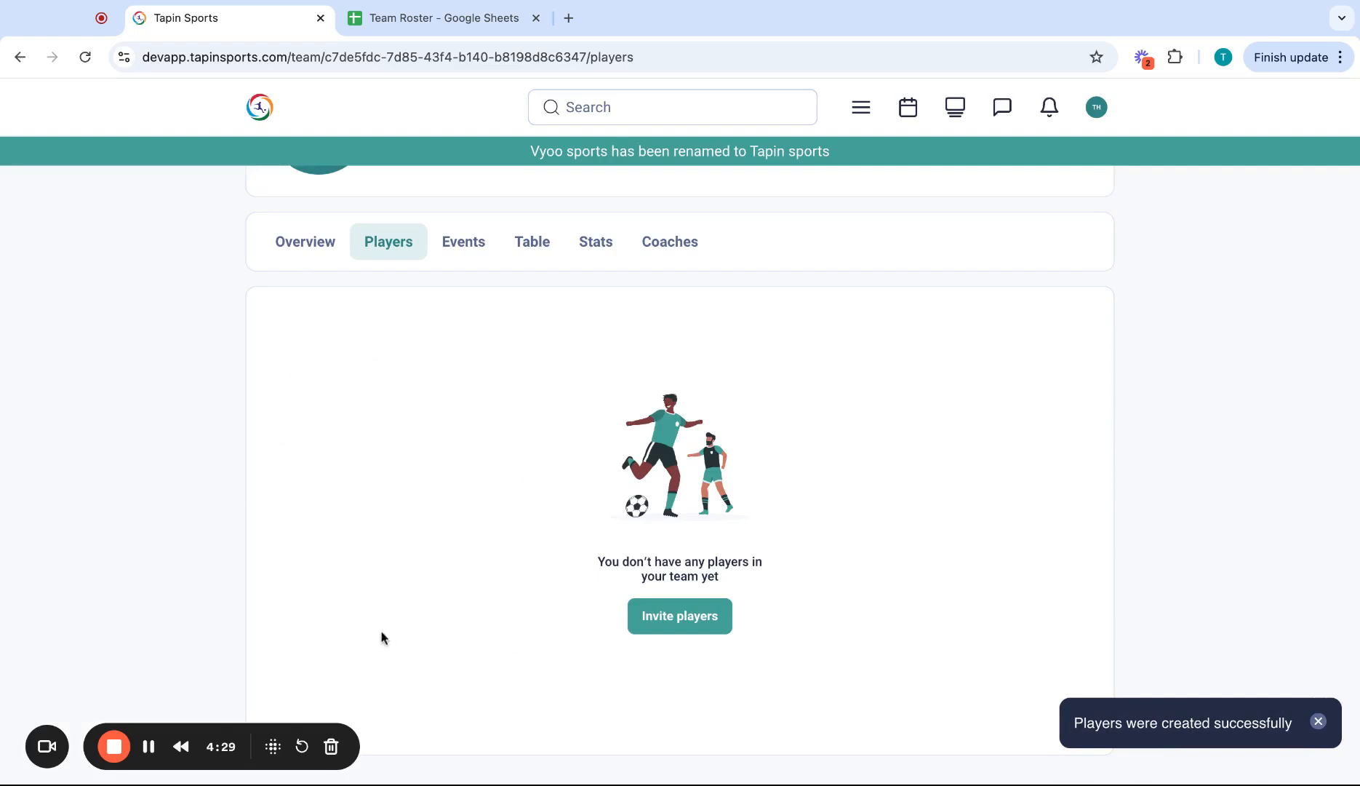
- Check the Team Roster sheet, then reload the team's Players page in Tapin Sports and review the players' names and club invitation statuses
left_click(421, 20)
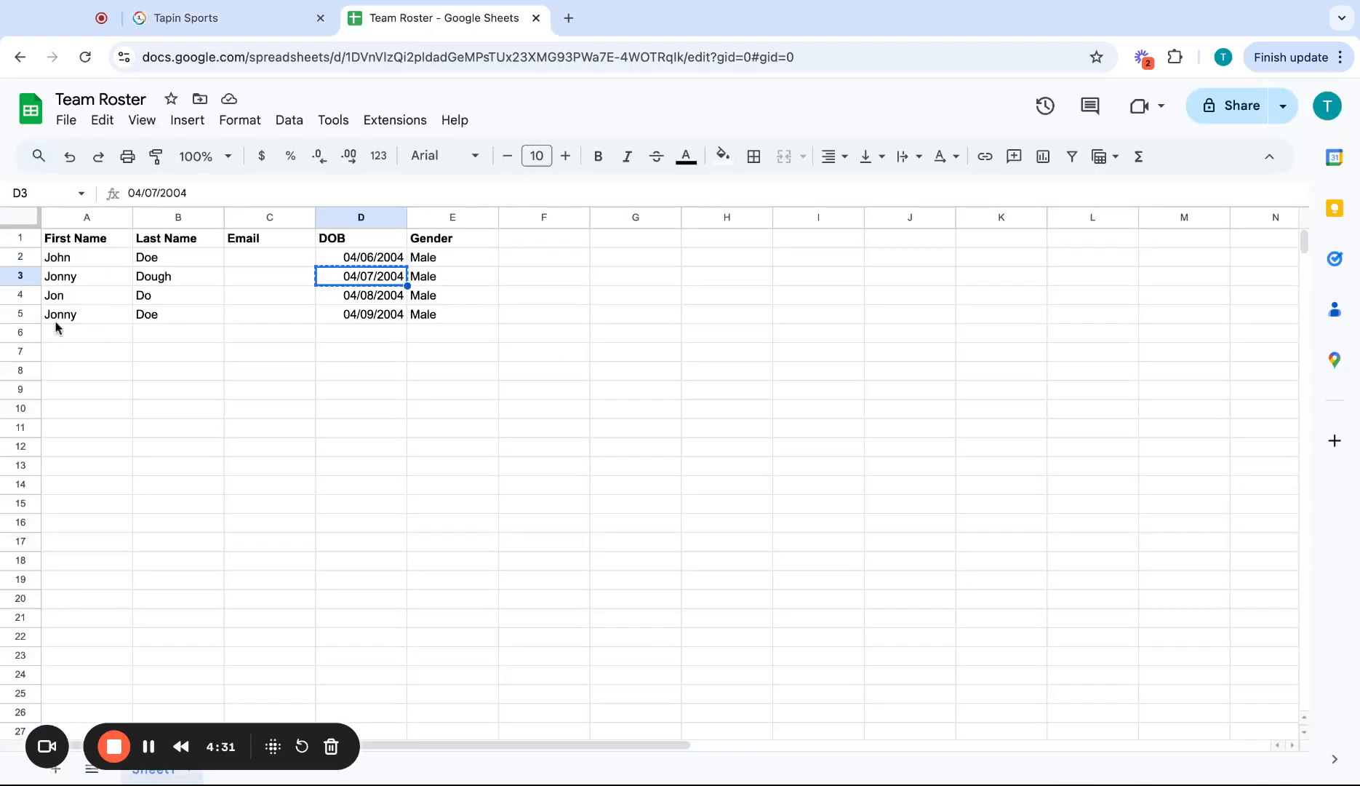
left_click(207, 20)
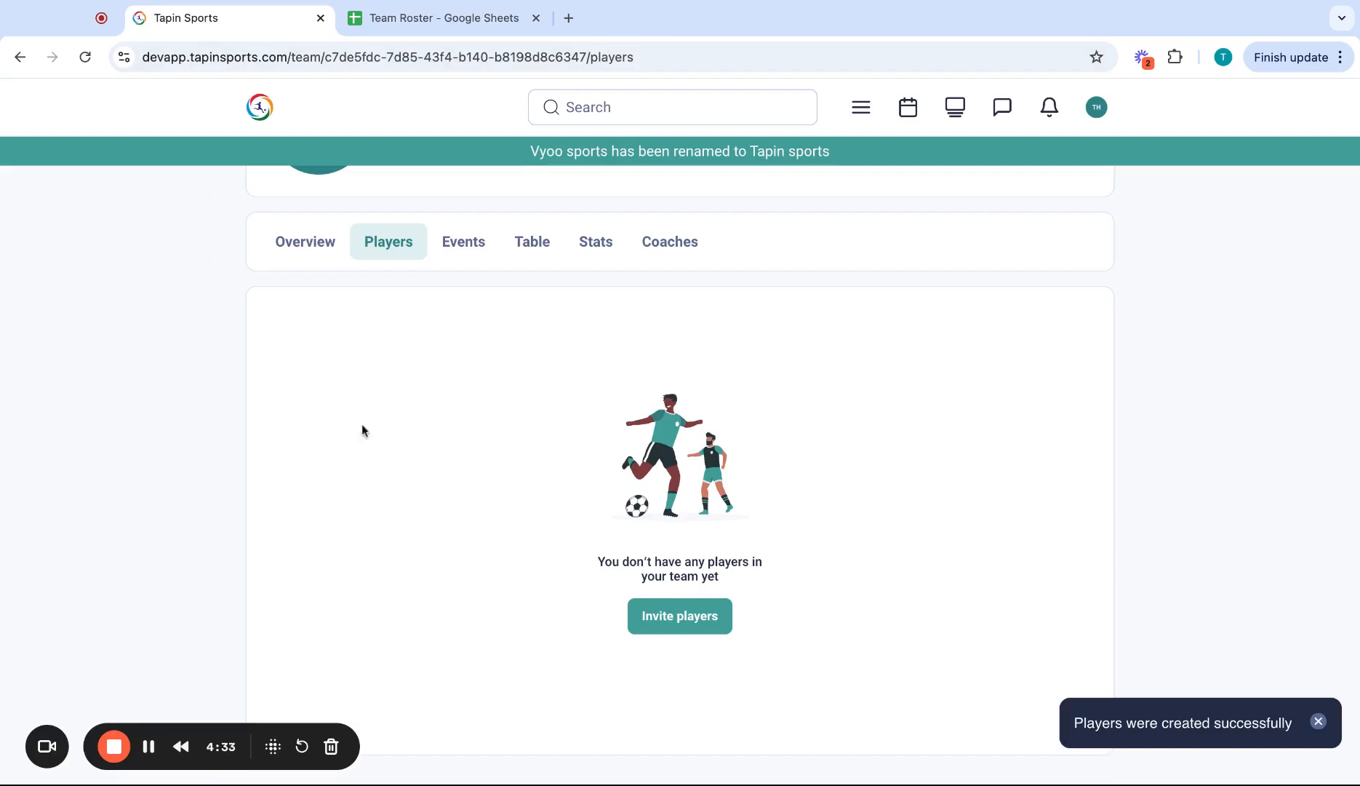
scroll(513, 460, "down", 1)
scroll(513, 459, "up", 1)
left_click(85, 57)
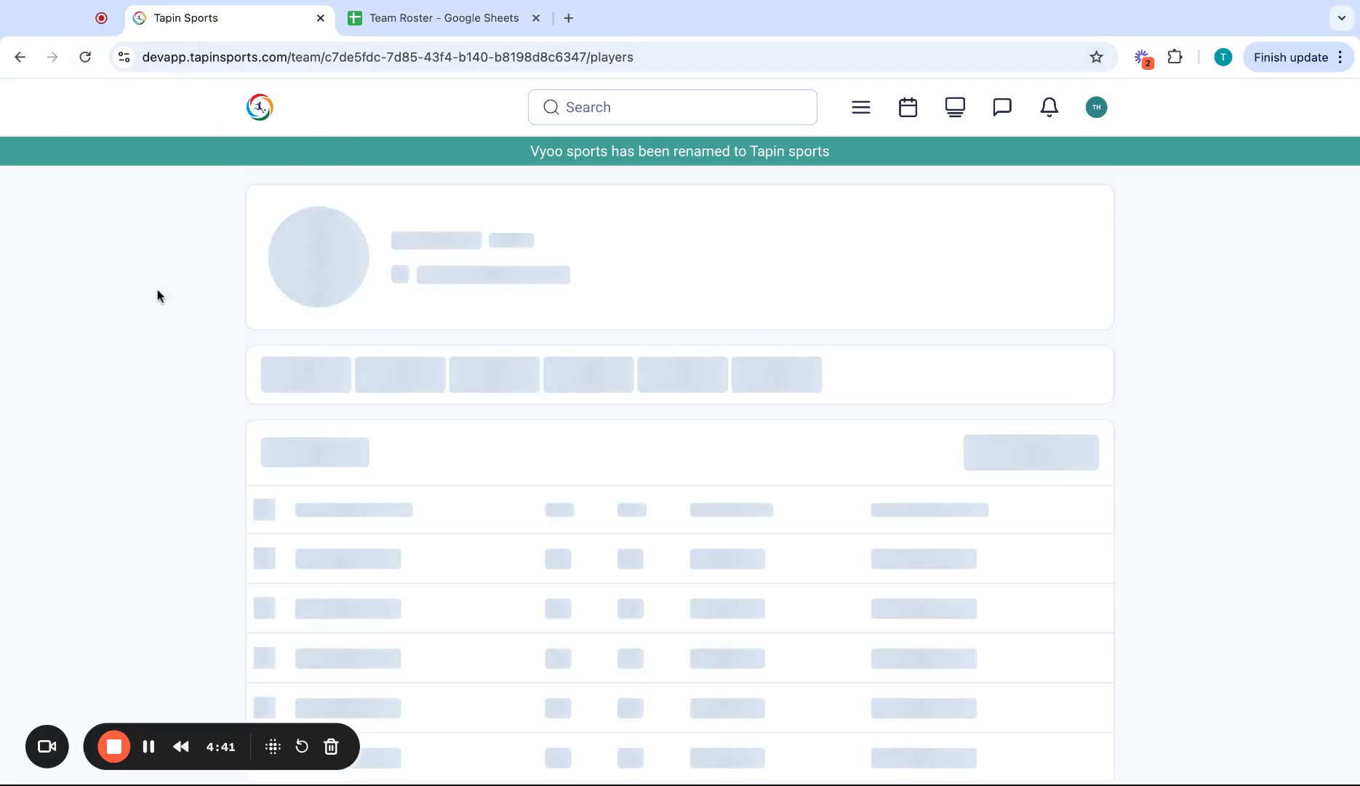
scroll(243, 540, "down", 1)
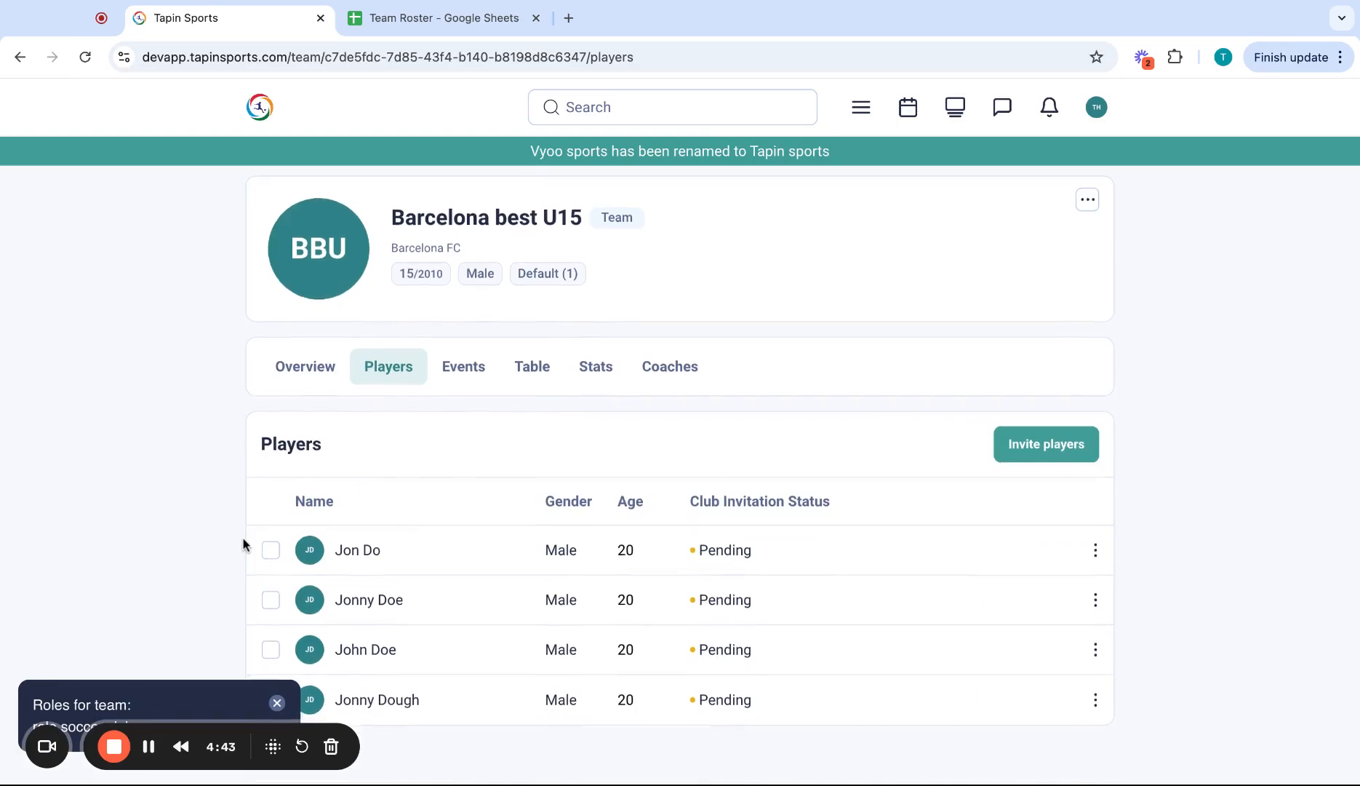
scroll(246, 546, "up", 1)
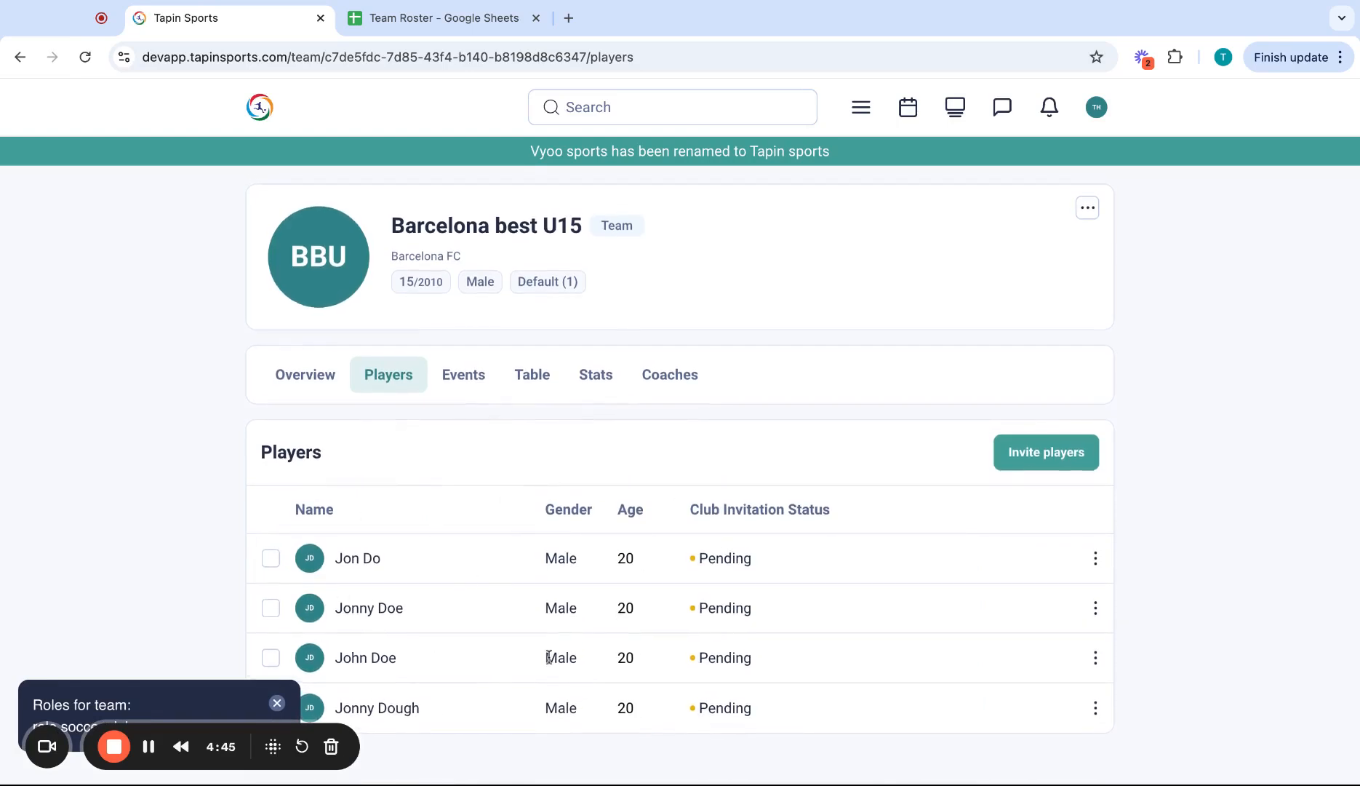